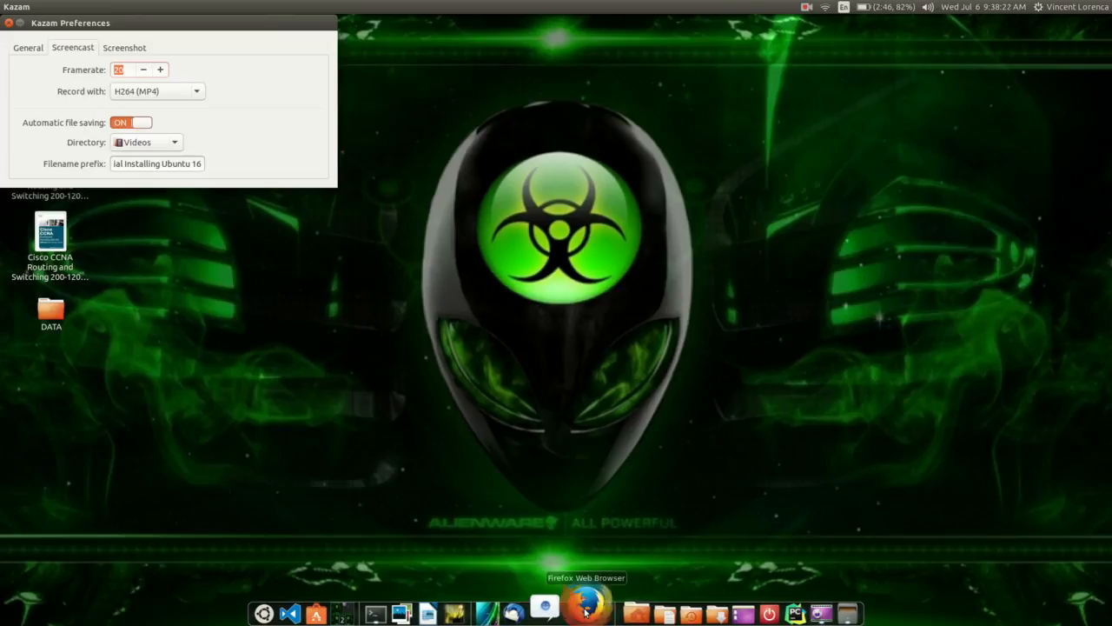
Open the Firefox web browser and search Google for "ubuntu 16.04"
left_click(584, 610)
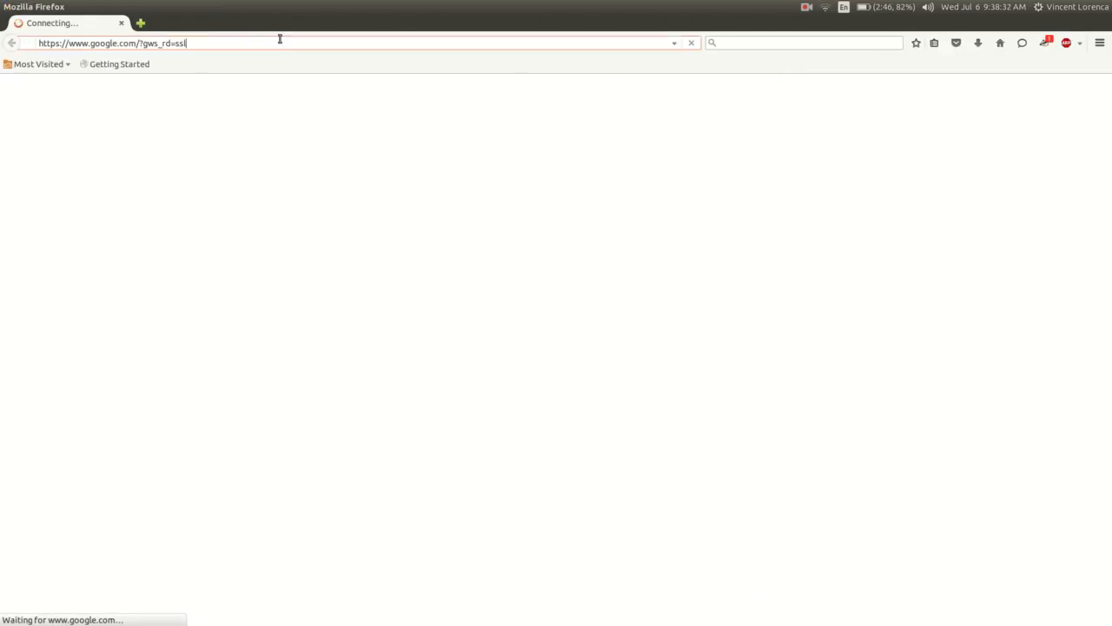
type("ubuntu")
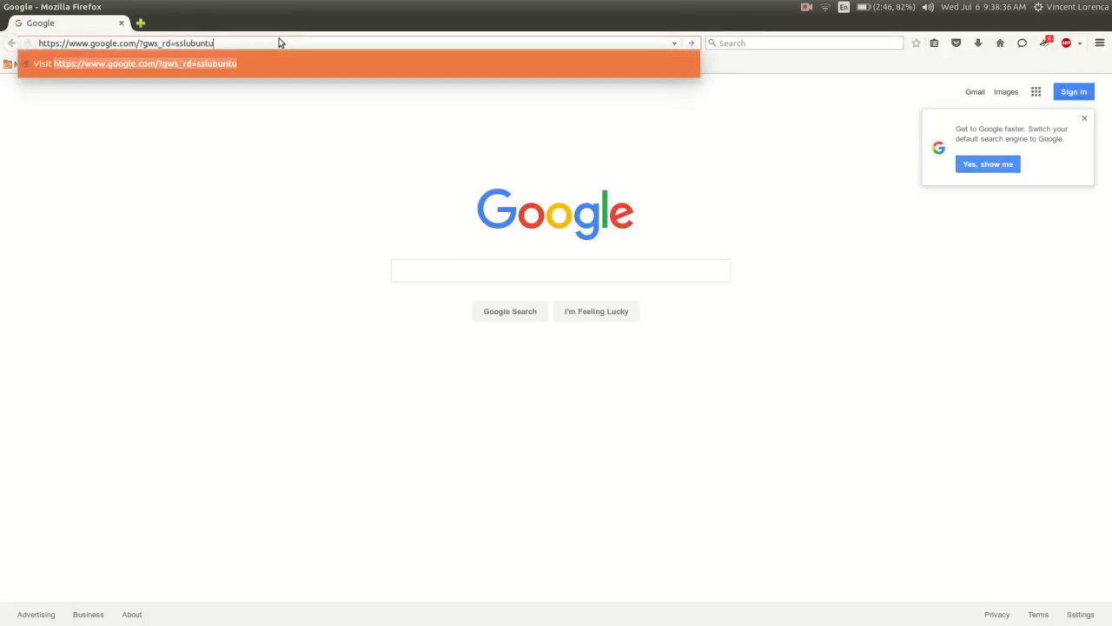
left_click(421, 269)
type("ubuntu")
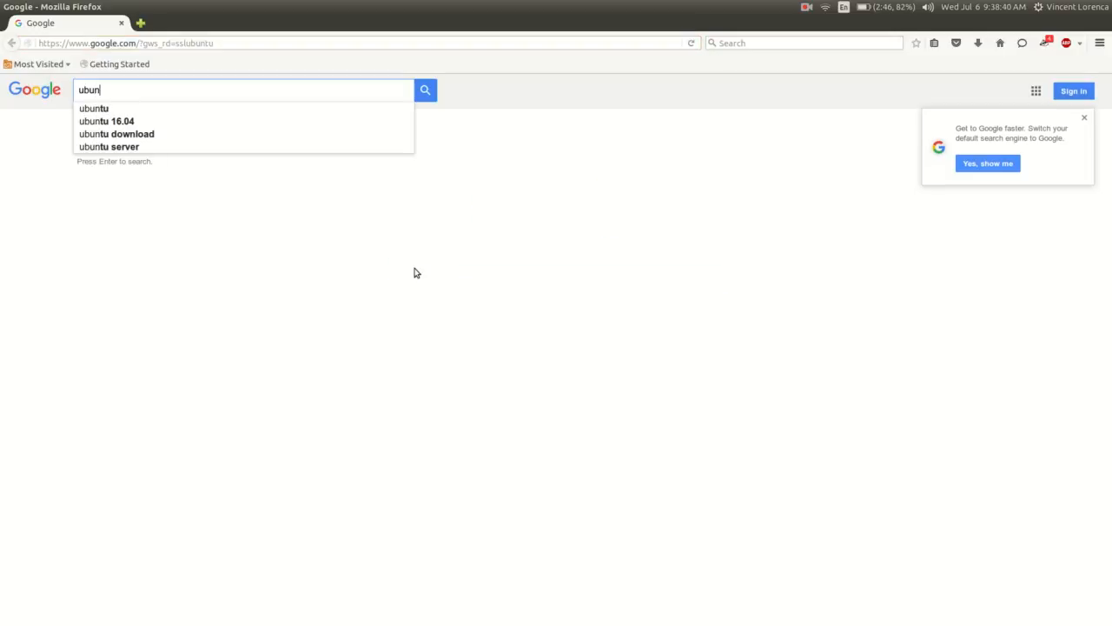
key("Down")
key("Down")
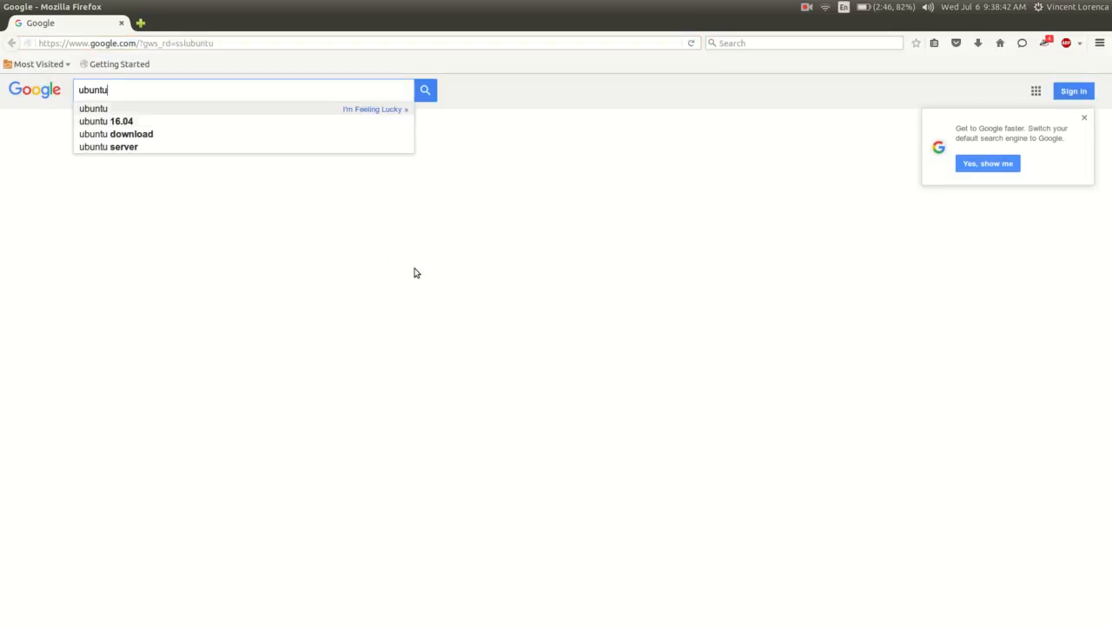
key("Return")
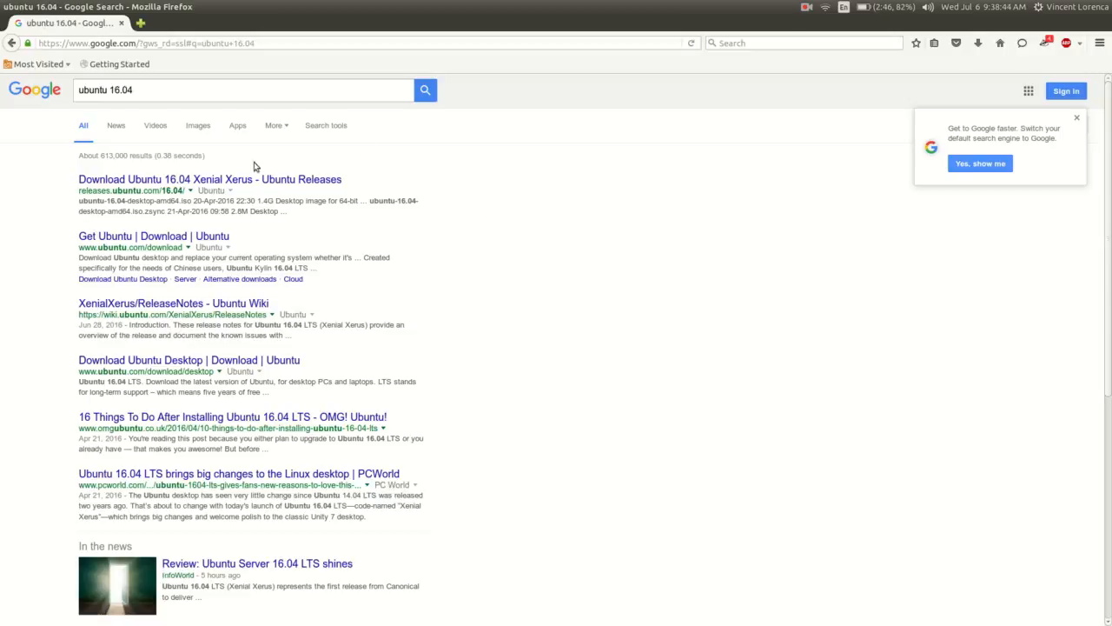
Open the Get Ubuntu page from the results, go to Ubuntu Desktop, and request the Ubuntu 16.04 LTS download
left_click(179, 238)
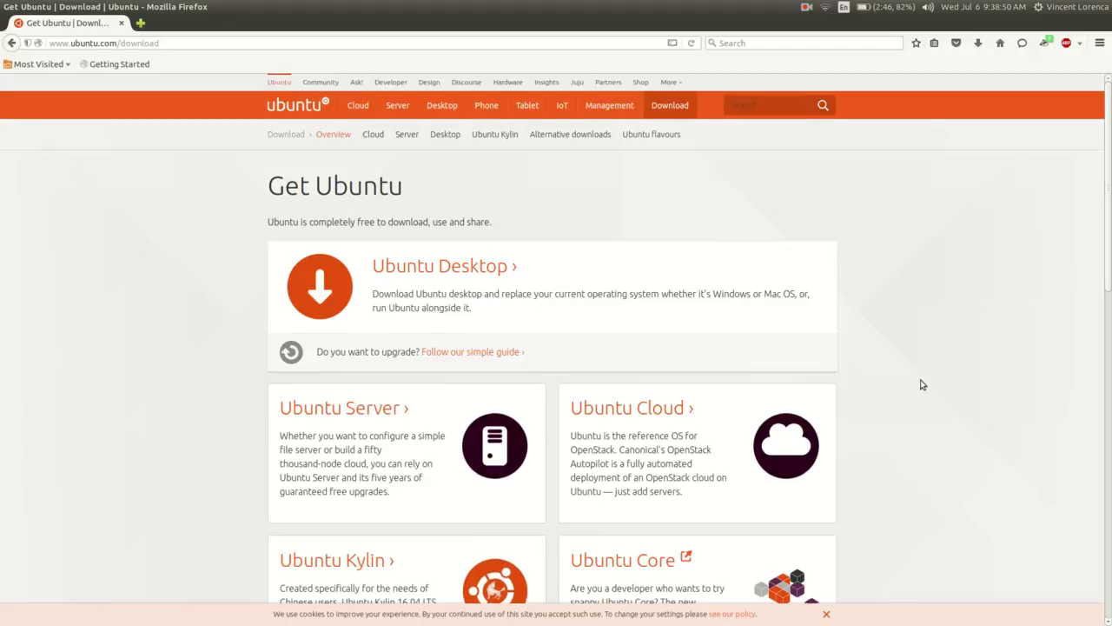
scroll(923, 384, "down", 3)
scroll(925, 387, "up", 3)
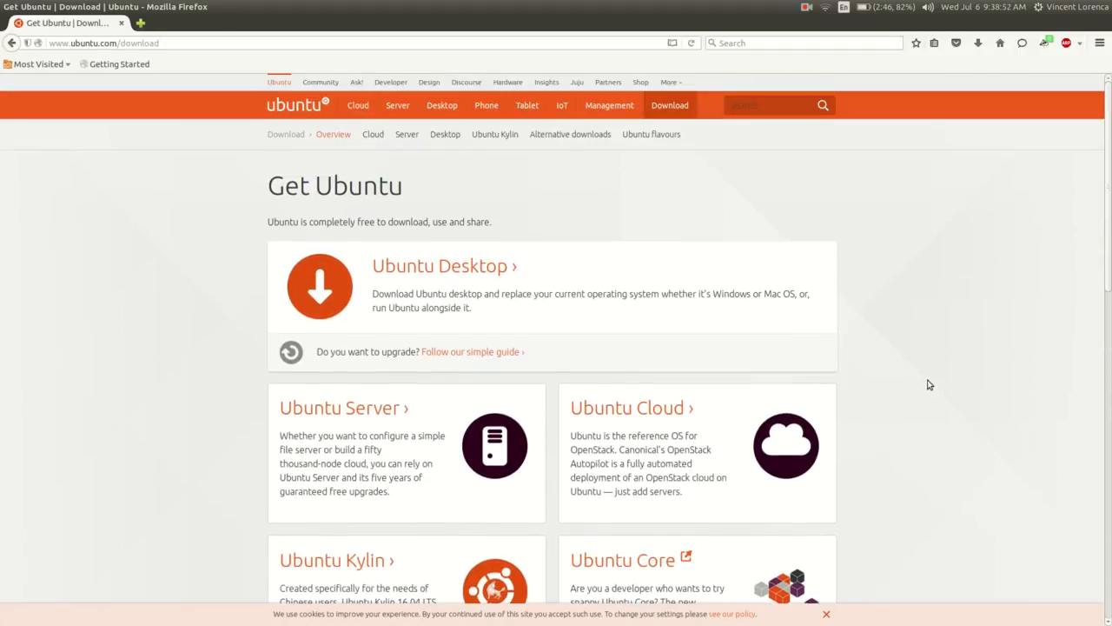
left_click(403, 268)
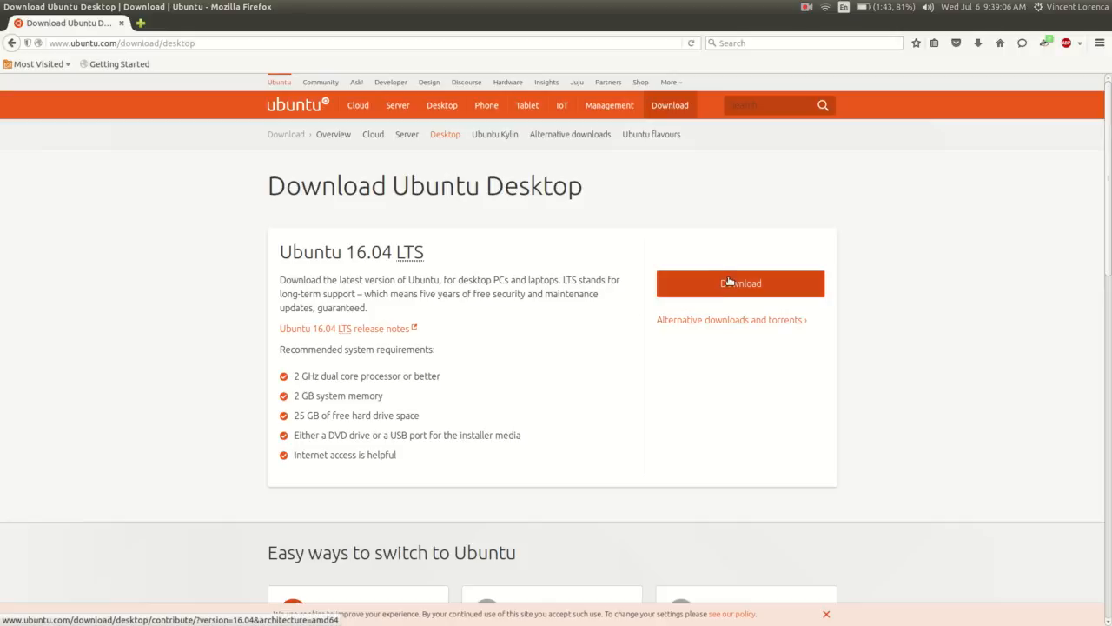
left_click(728, 282)
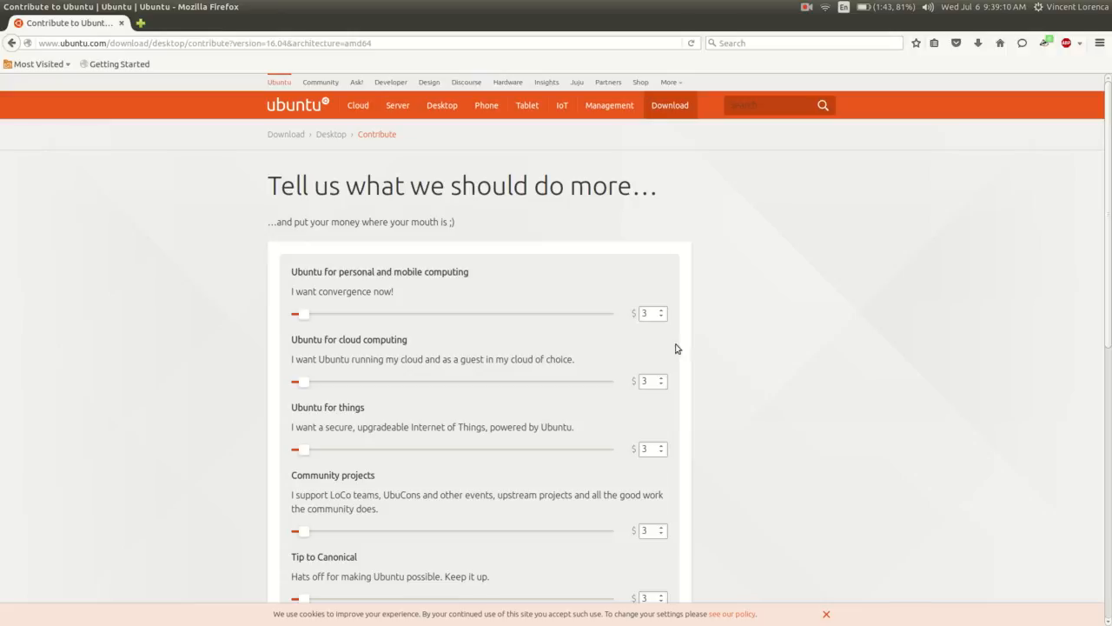
Set all five contribution amounts, from personal and mobile computing through Tip to Canonical, to $0
left_click_drag(654, 313, 607, 311)
type("0")
double_click(646, 383)
type("0")
double_click(651, 448)
type("0")
left_click(646, 534)
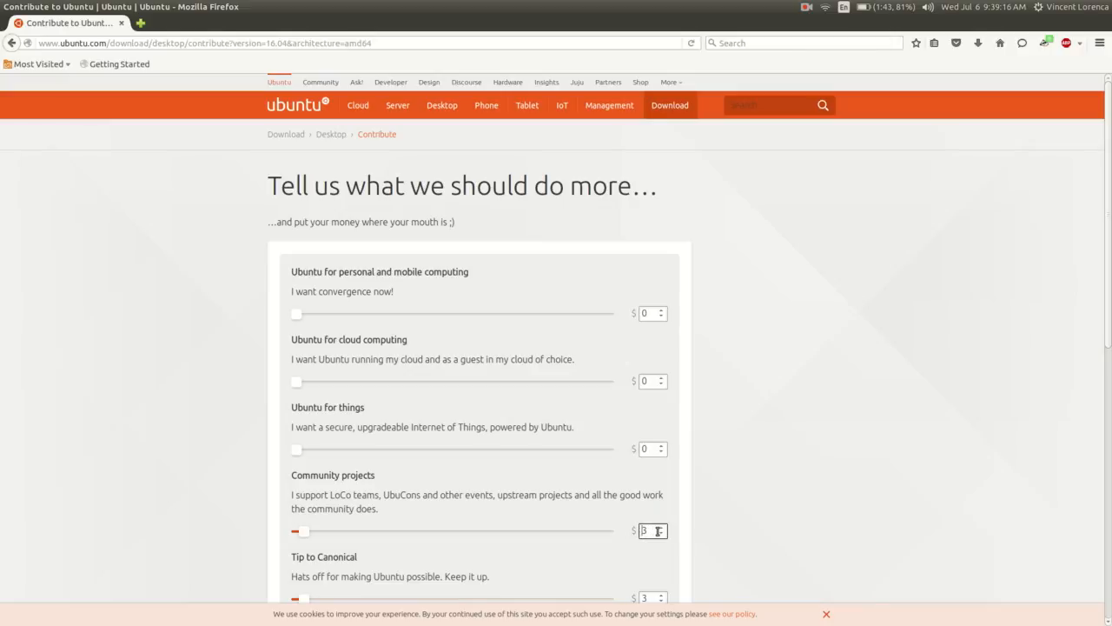
type("0")
scroll(762, 473, "down", 3)
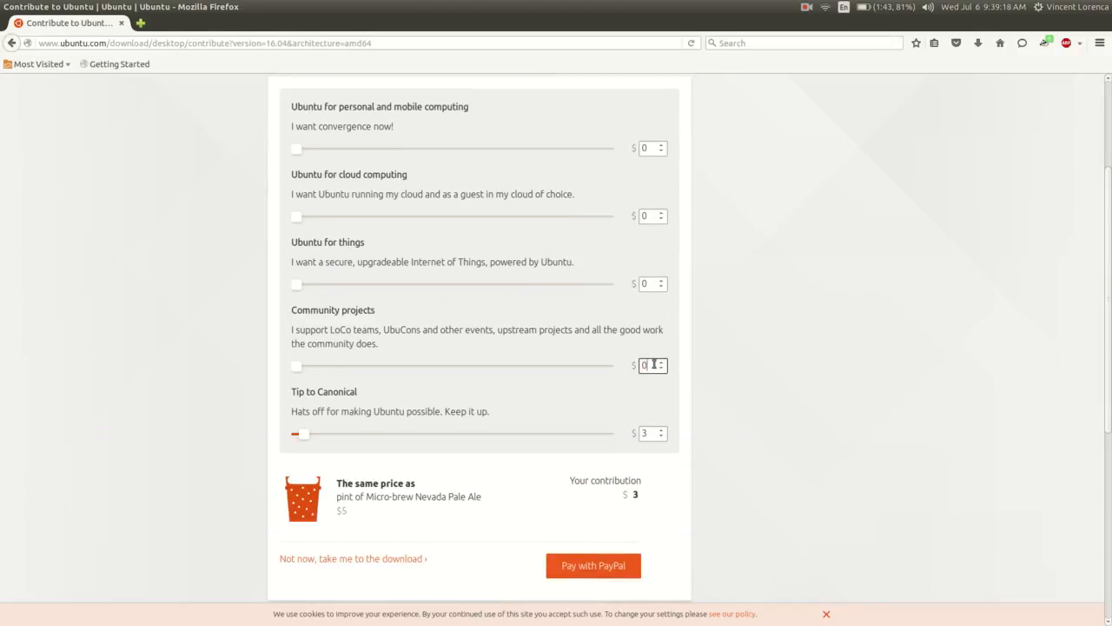
double_click(647, 433)
type("0")
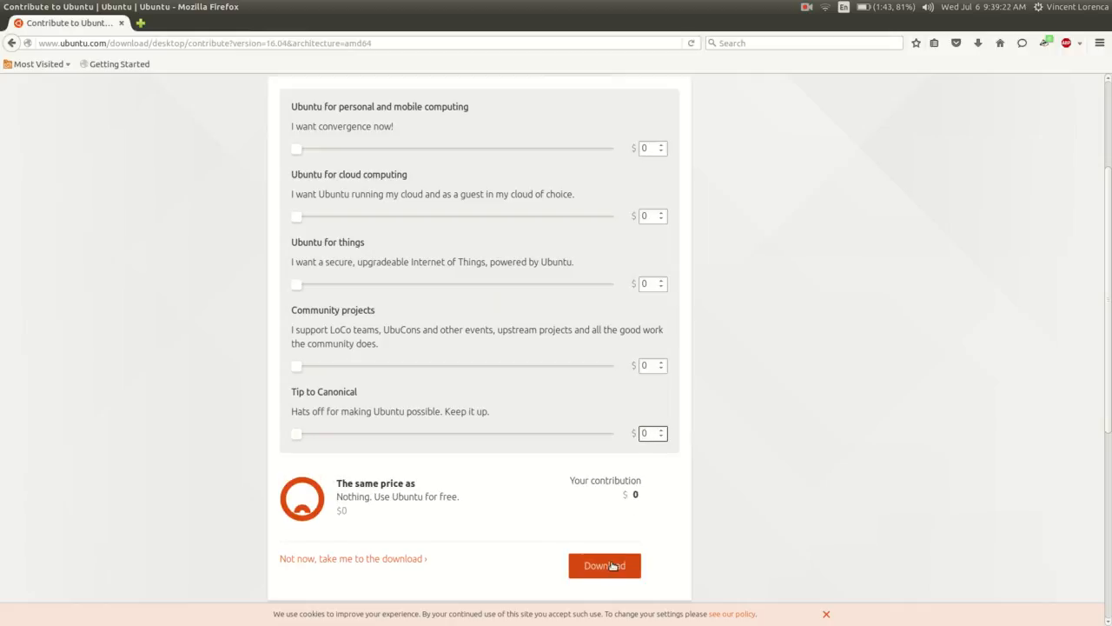
Download ubuntu-16.04-desktop-amd64.iso without a contribution and save the file
left_click(613, 565)
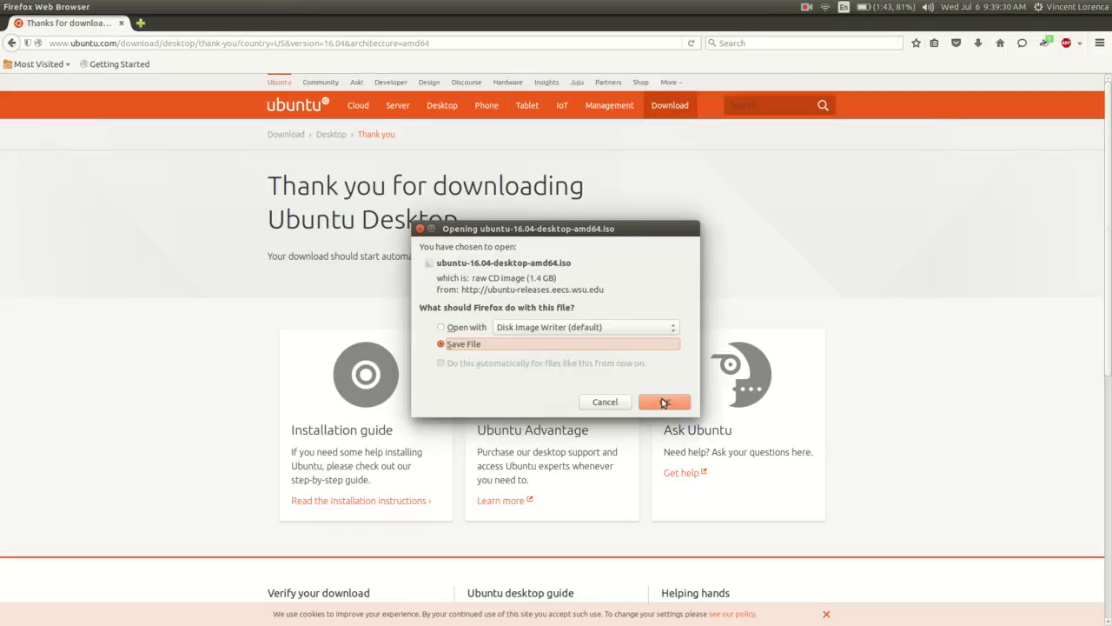
left_click(663, 402)
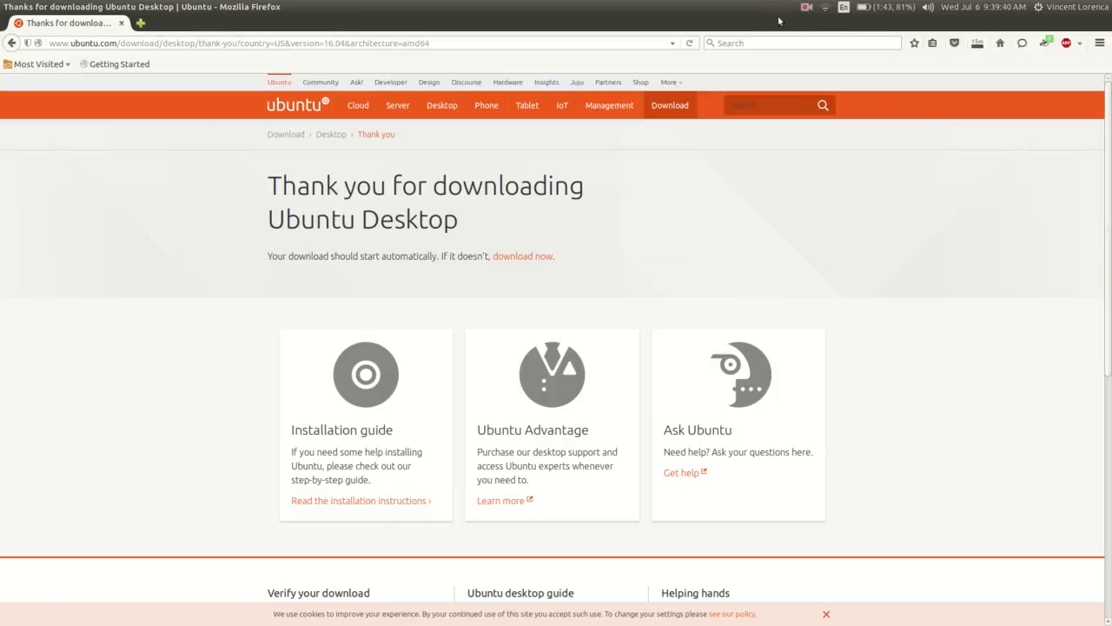
left_click(806, 8)
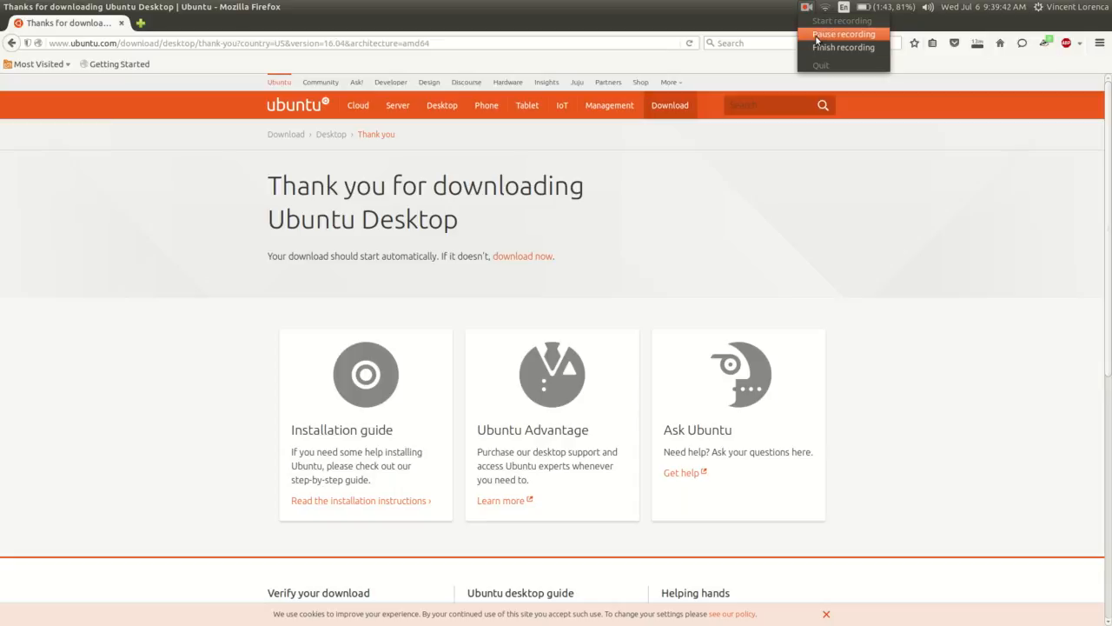
left_click(815, 37)
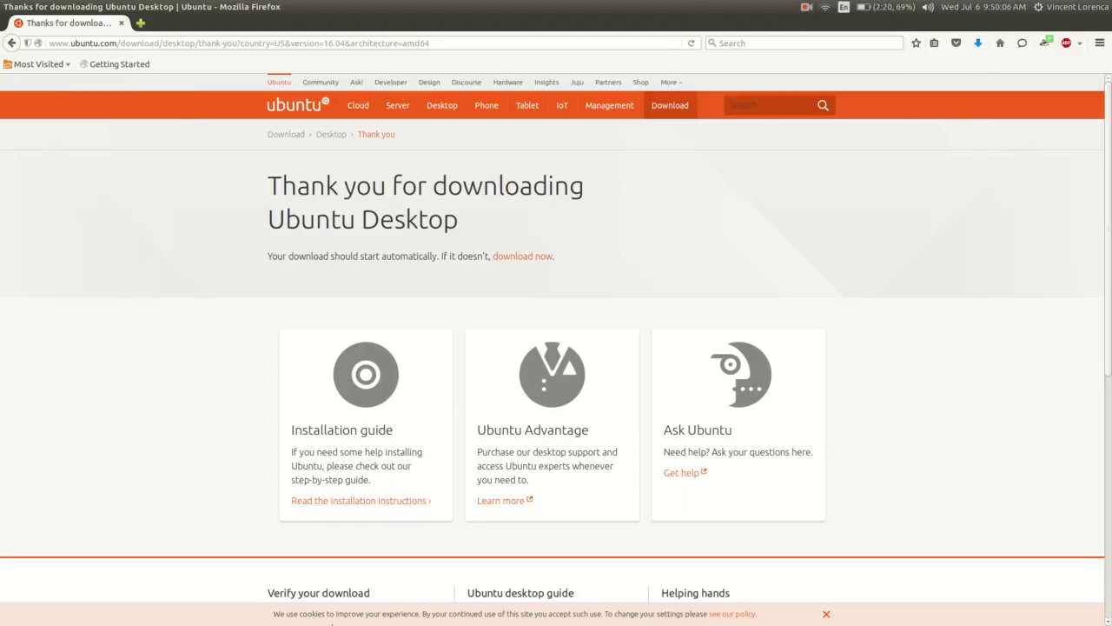
Launch VirtualBox from the Accessories applications and maximize its manager window
left_click(283, 607)
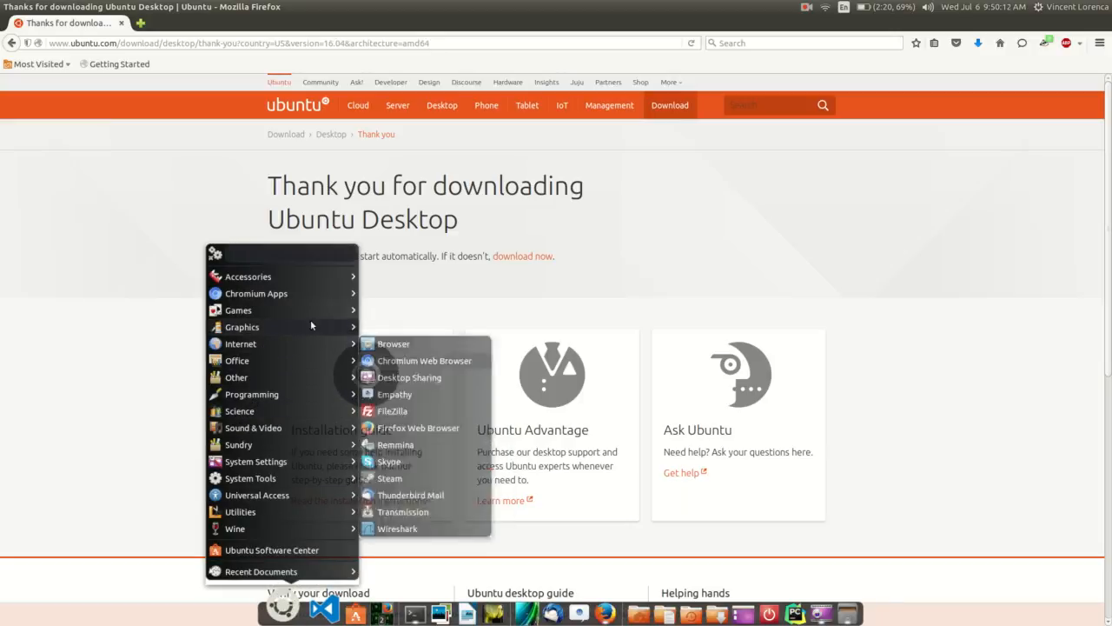
mouse_move(304, 277)
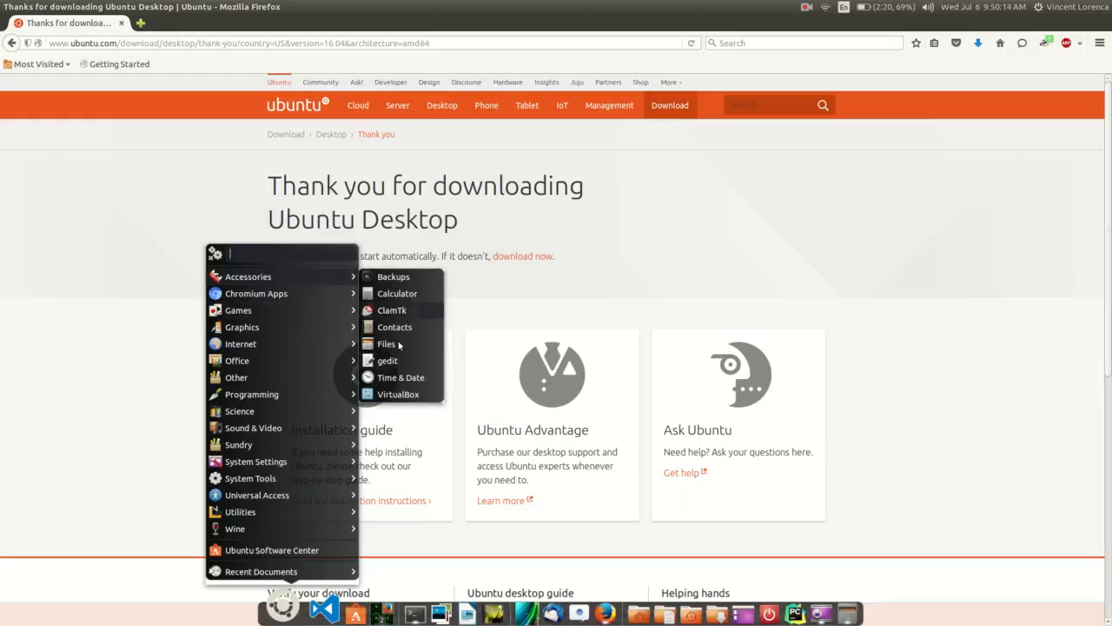
left_click(398, 396)
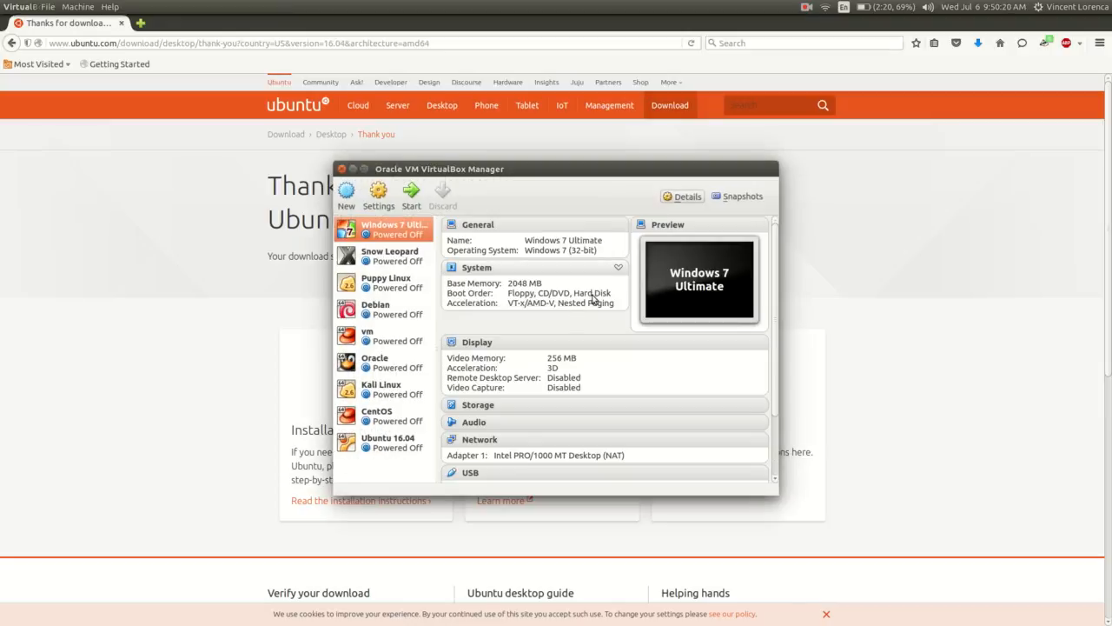
double_click(509, 170)
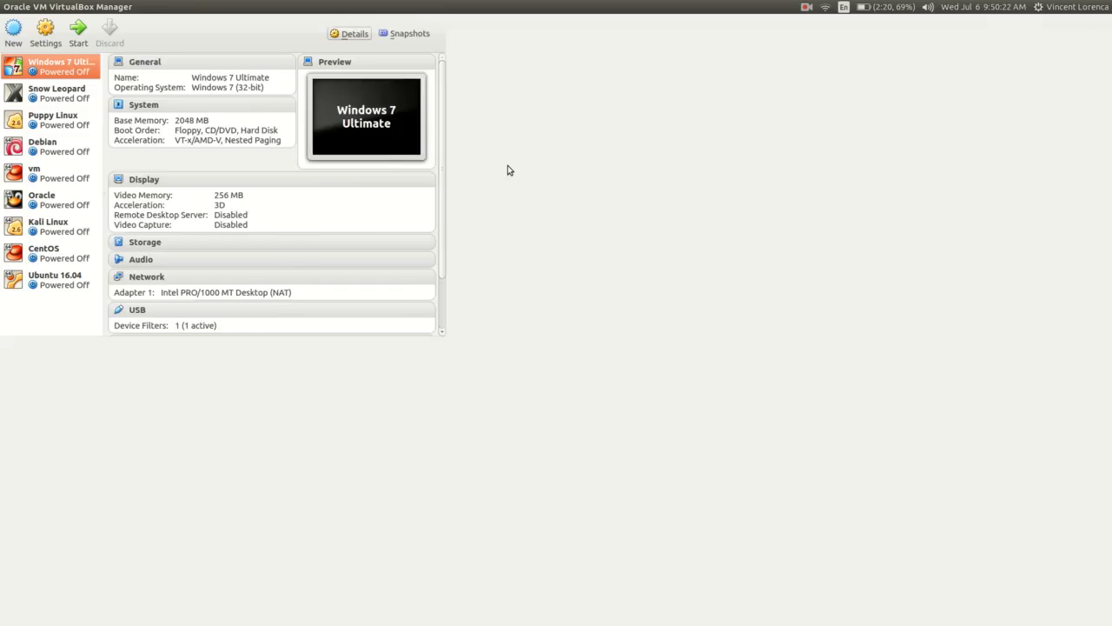
Start a new virtual machine named "Ubuntu 16" with type Linux and version Ubuntu (32-bit)
left_click(16, 35)
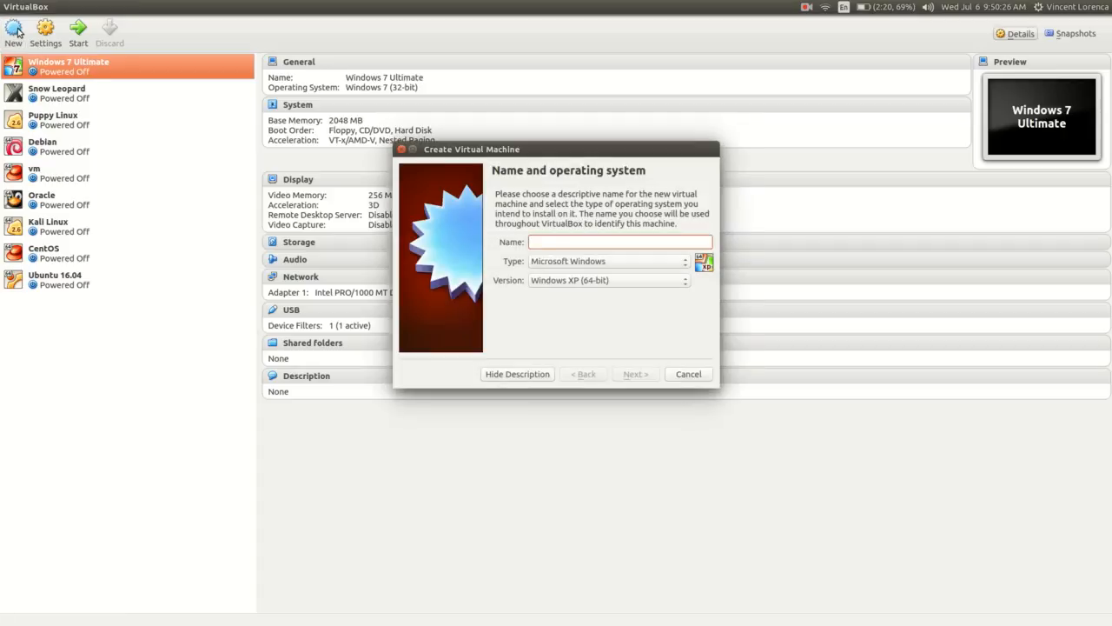
type("Ubuntu 16")
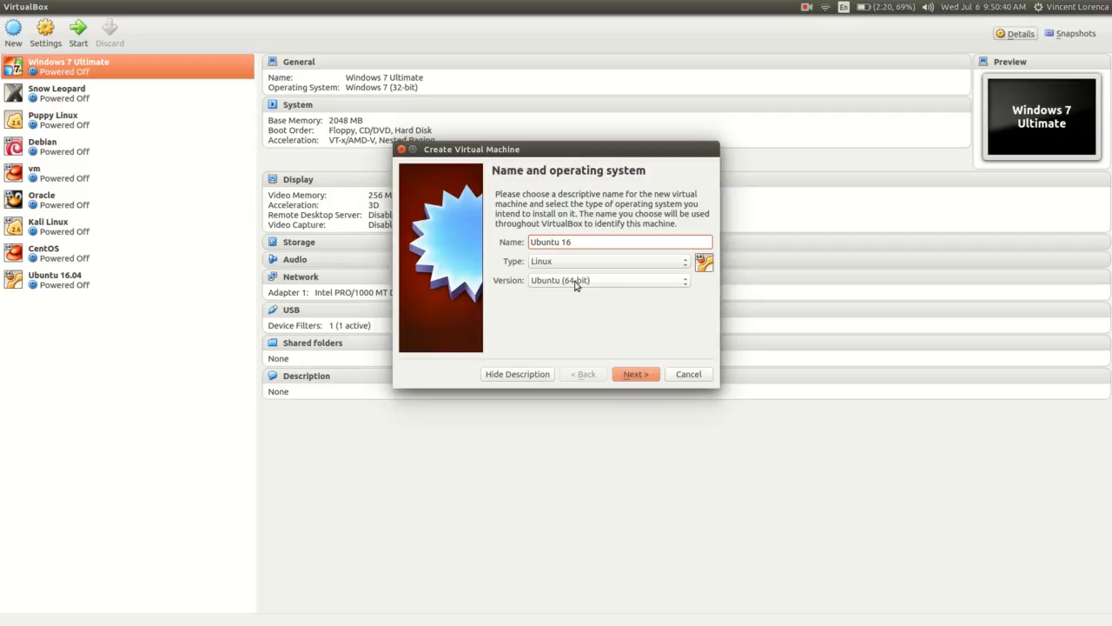
left_click(612, 283)
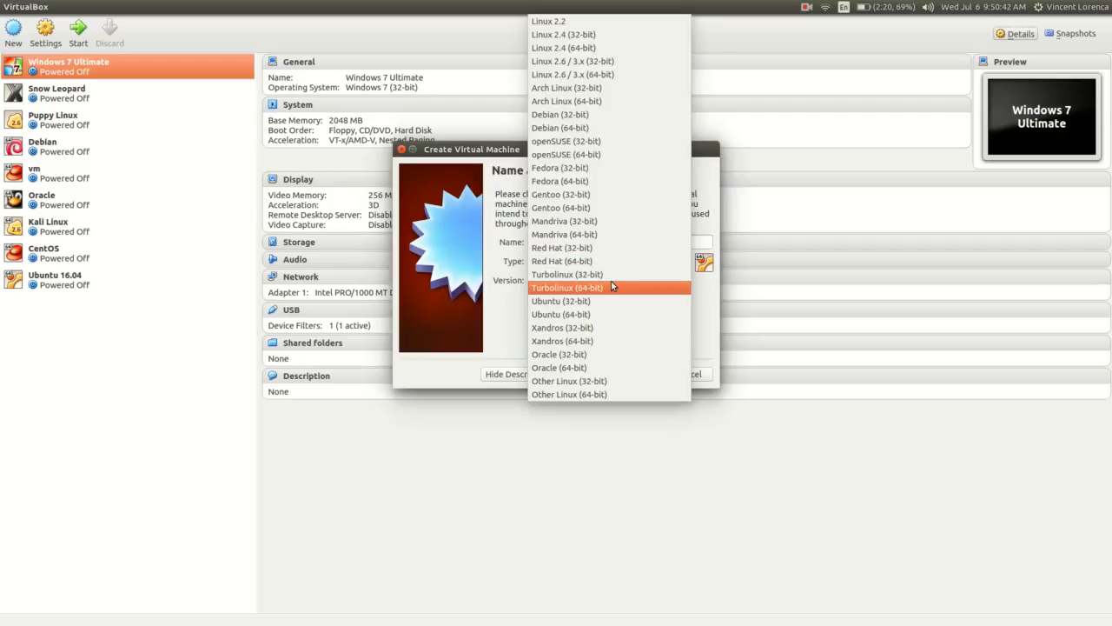
left_click(602, 301)
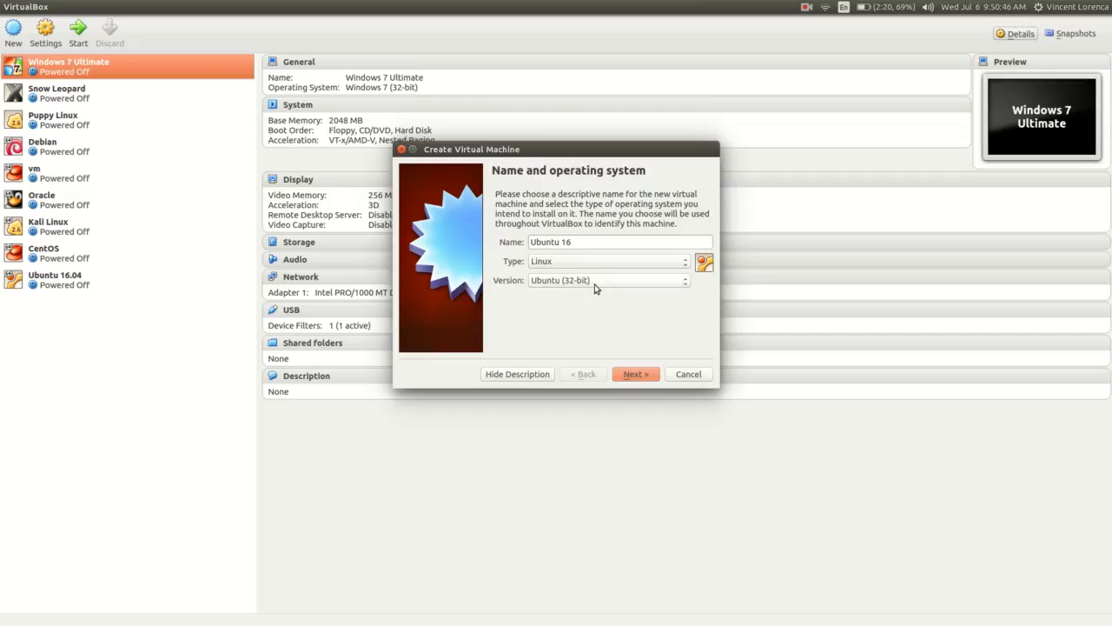
left_click(633, 375)
Allocate 2048 MB of memory to the new virtual machine and continue to the hard drive options
left_click(563, 245)
left_click_drag(563, 245, 566, 246)
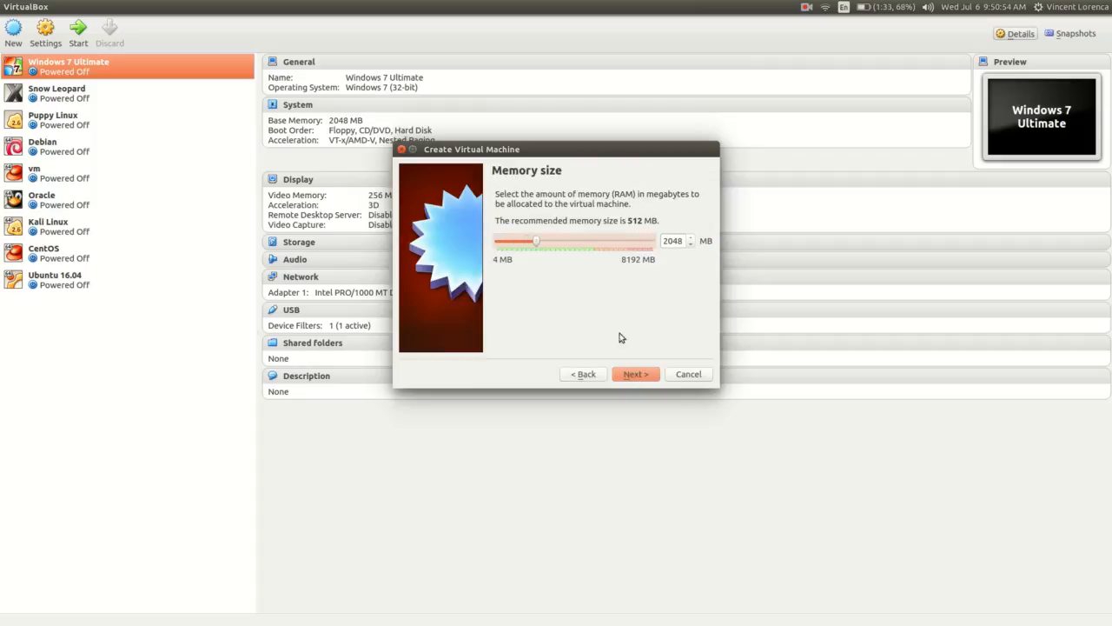
left_click(646, 376)
left_click(646, 376)
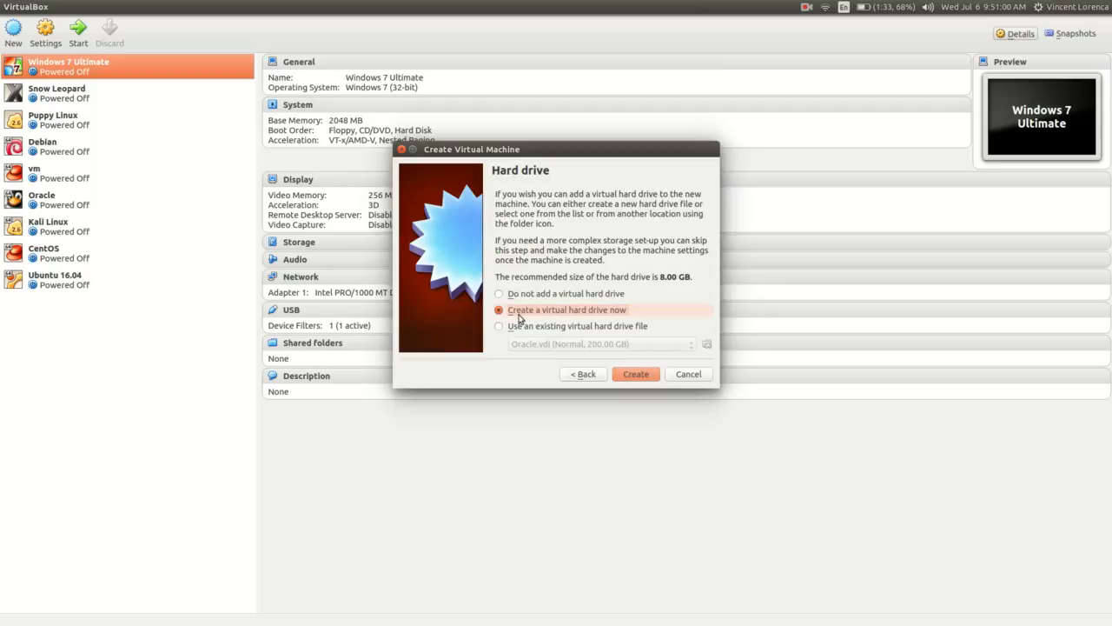
Create a dynamically allocated VDI virtual hard drive named Ubuntu 16 with a size of 256.00 GB
left_click(640, 379)
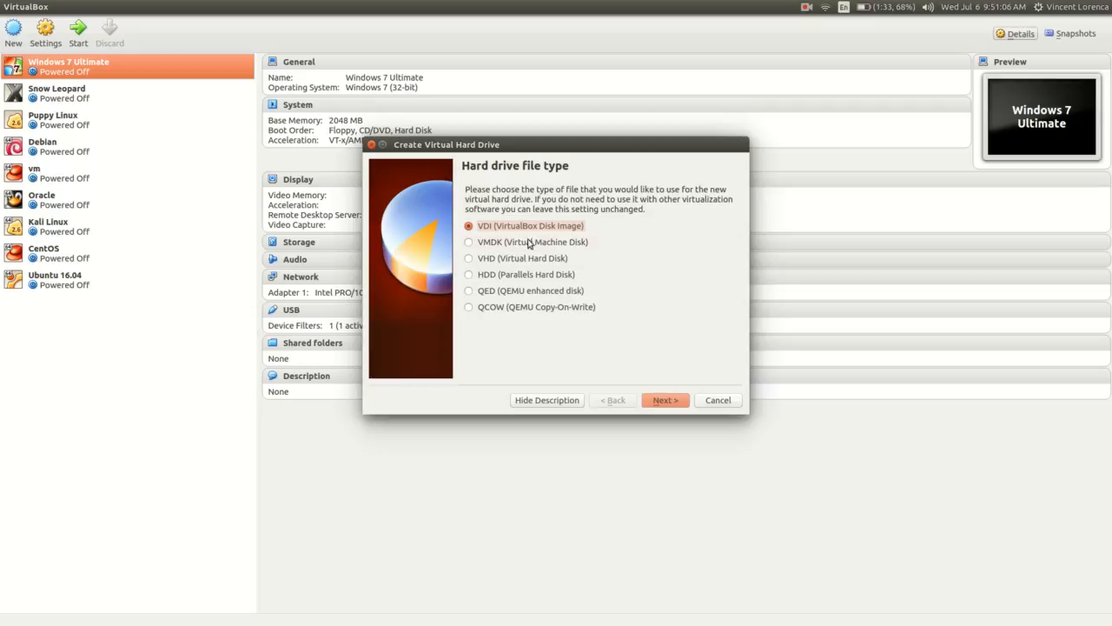
left_click(664, 401)
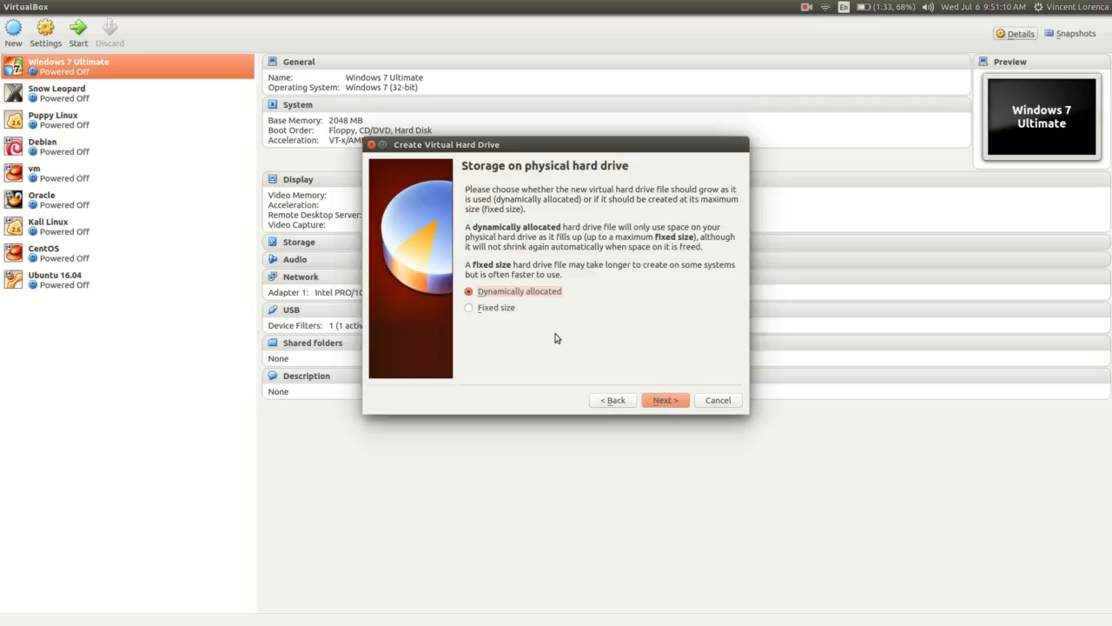
left_click(668, 405)
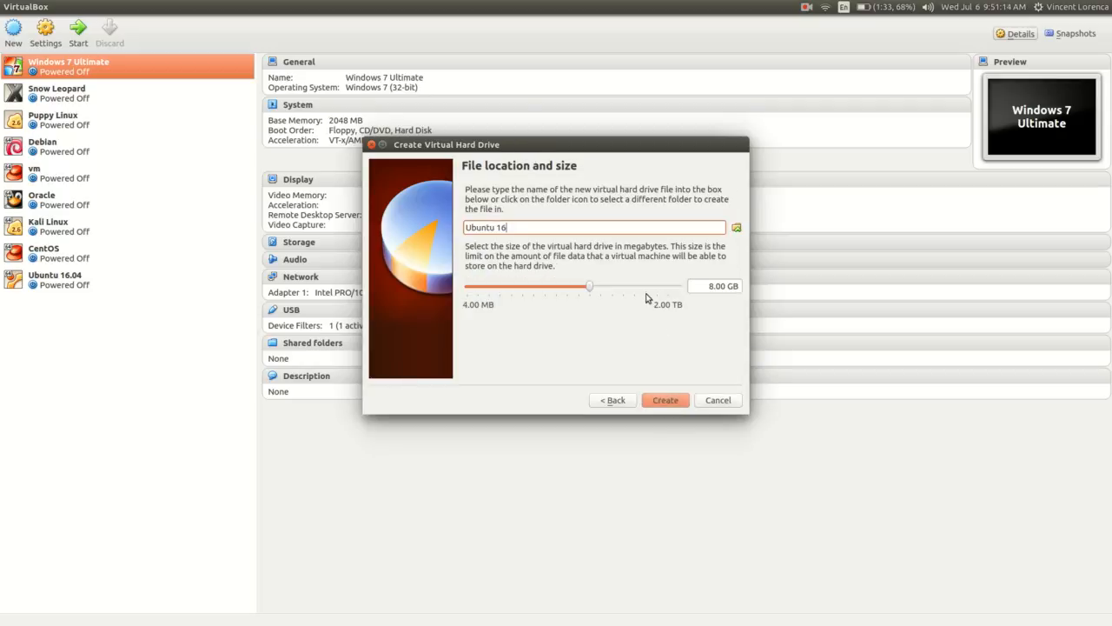
left_click_drag(650, 290, 652, 290)
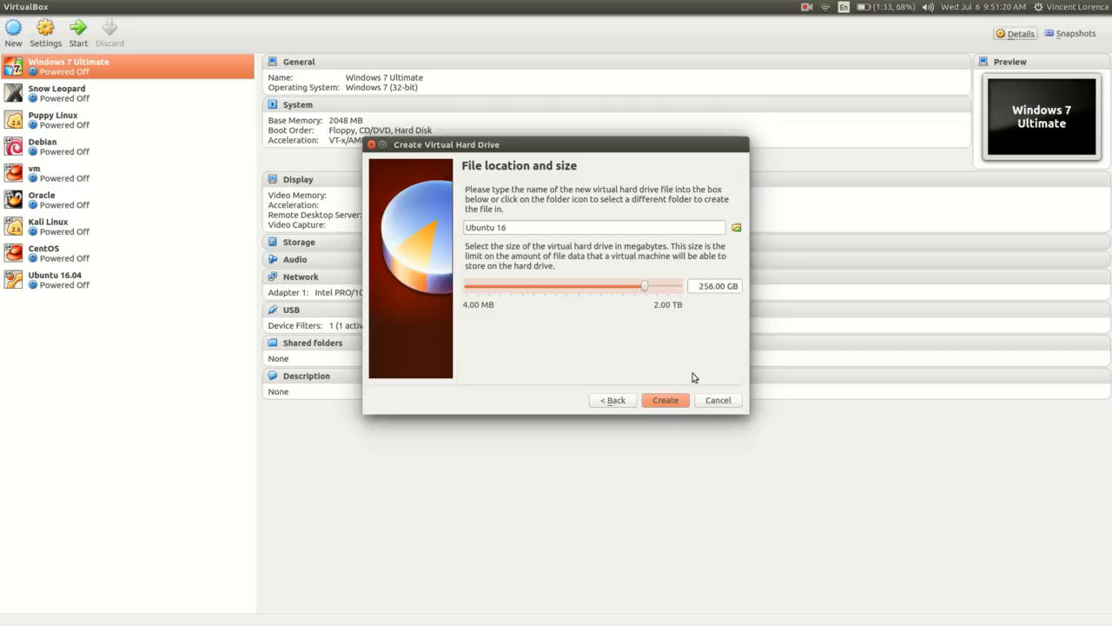
left_click(671, 403)
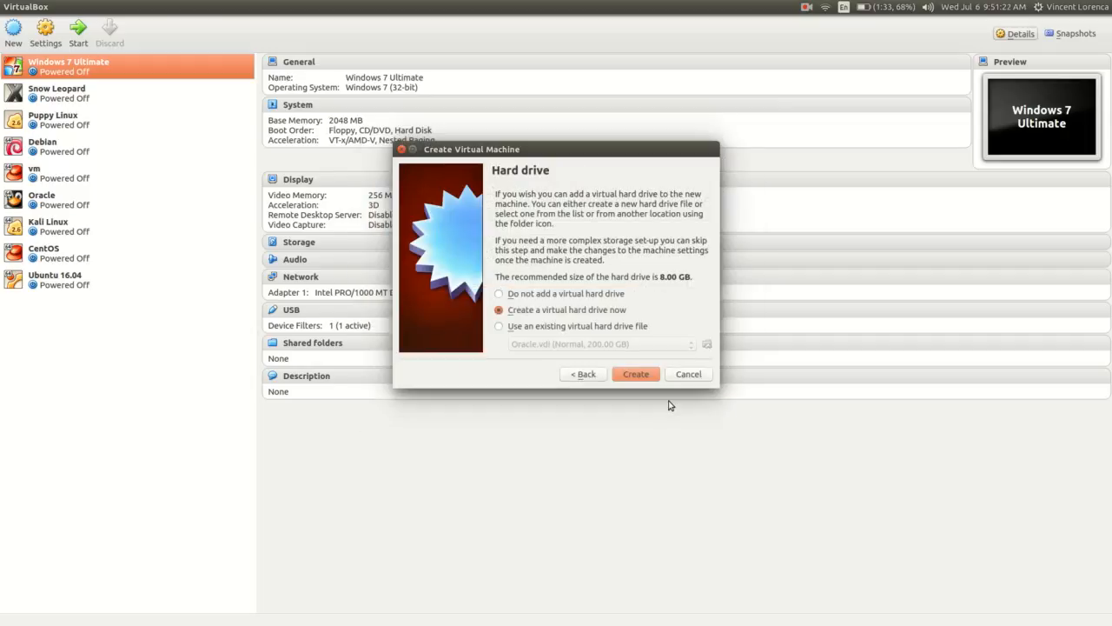
Select the new Ubuntu 16 virtual machine and open its General settings
left_click(49, 254)
left_click(54, 312)
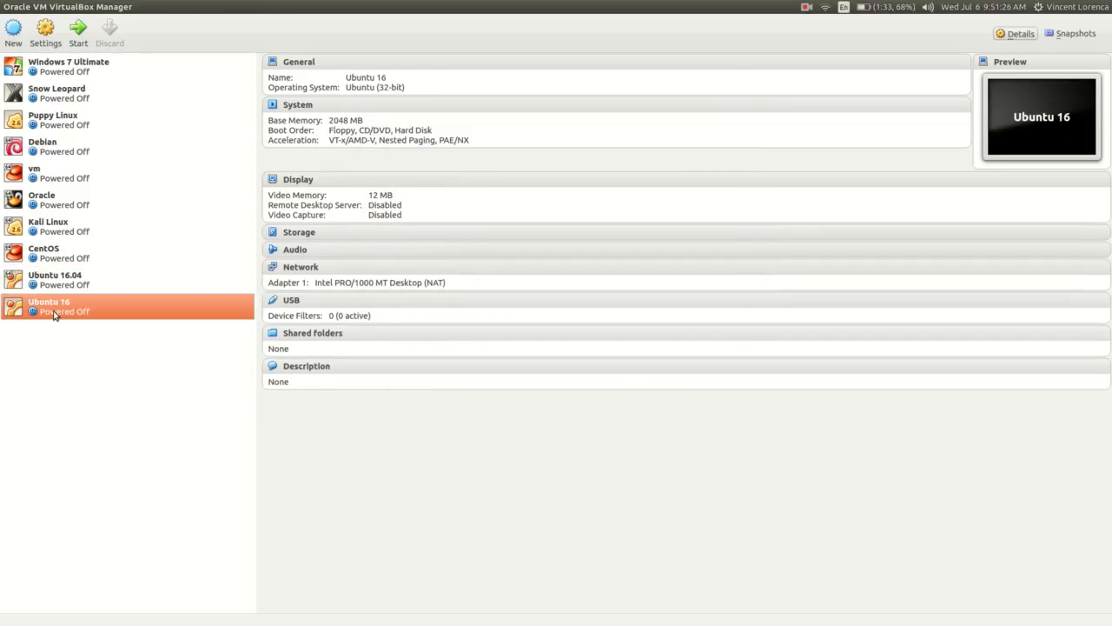
right_click(56, 311)
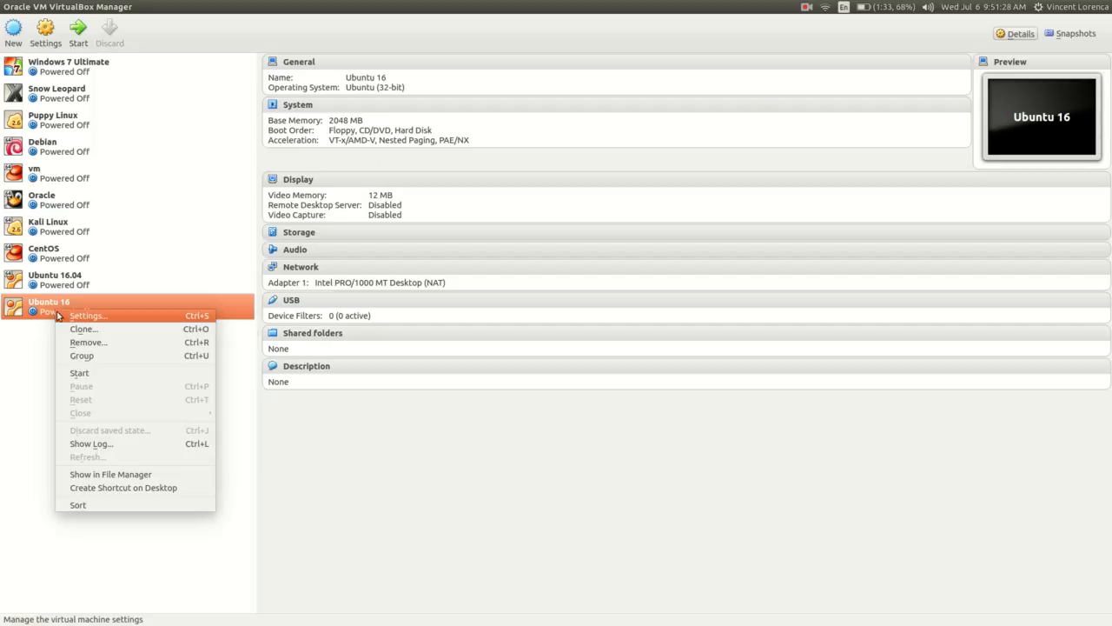
left_click(46, 343)
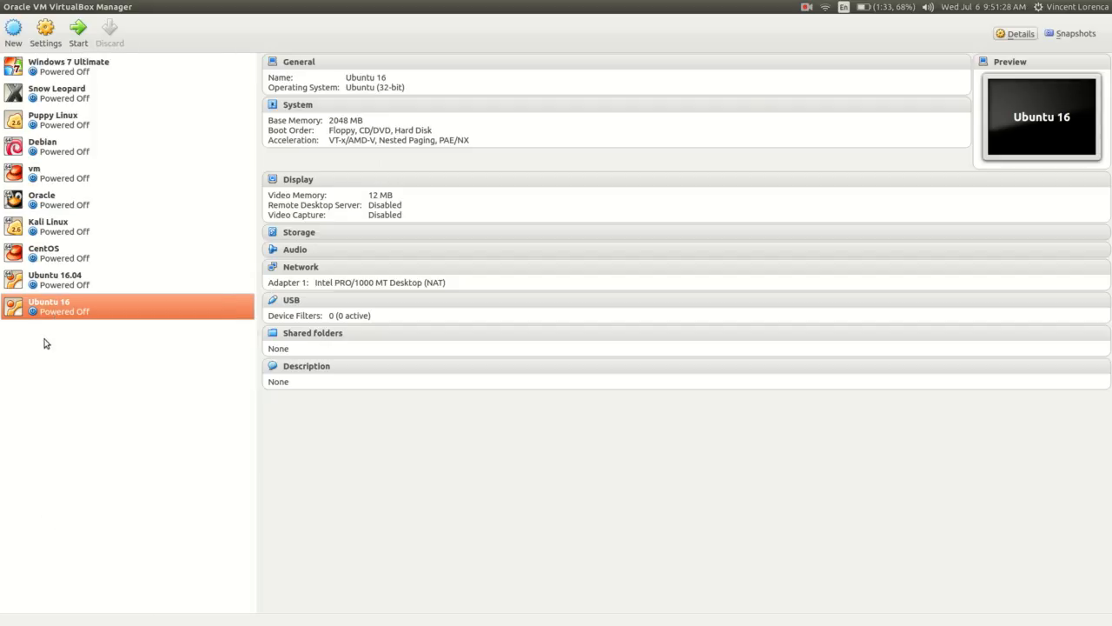
left_click(299, 63)
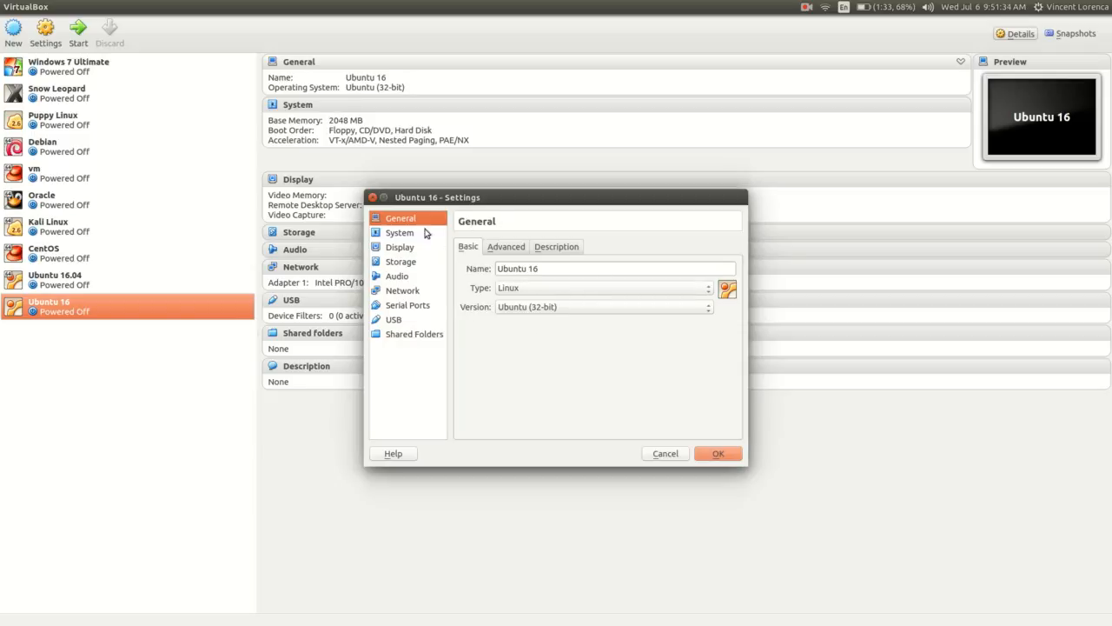
Review the virtual machine's General settings pages and its System motherboard and processor settings
left_click(498, 251)
left_click(549, 252)
left_click(472, 249)
left_click(405, 235)
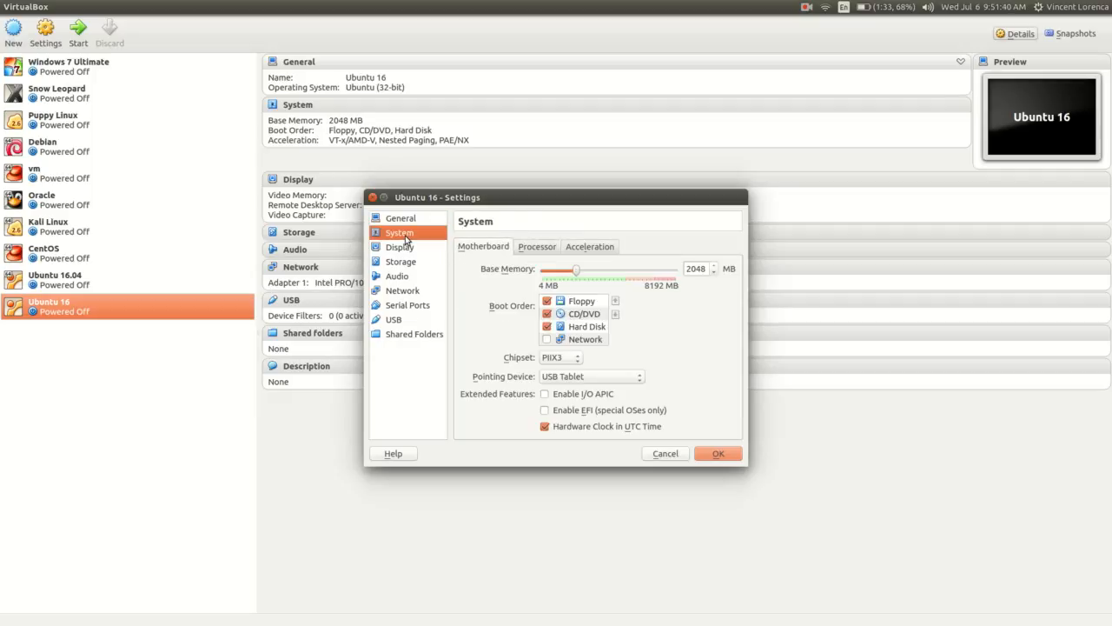
left_click(534, 250)
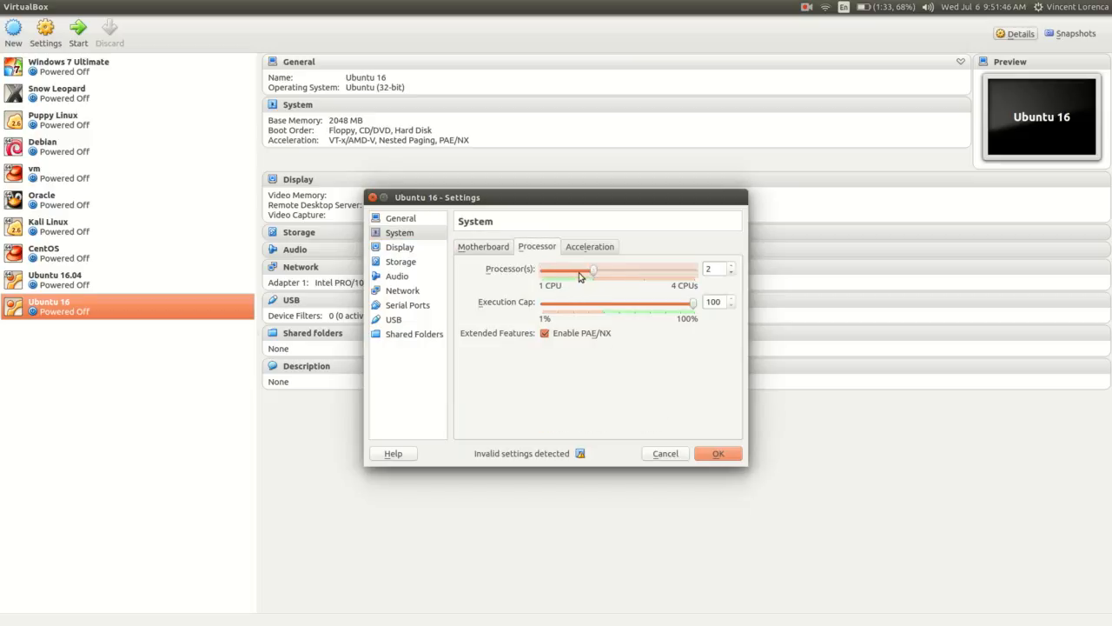
left_click(481, 248)
Set the virtual machine's video memory to 128 MB and enable 3D acceleration in the display settings
left_click(400, 250)
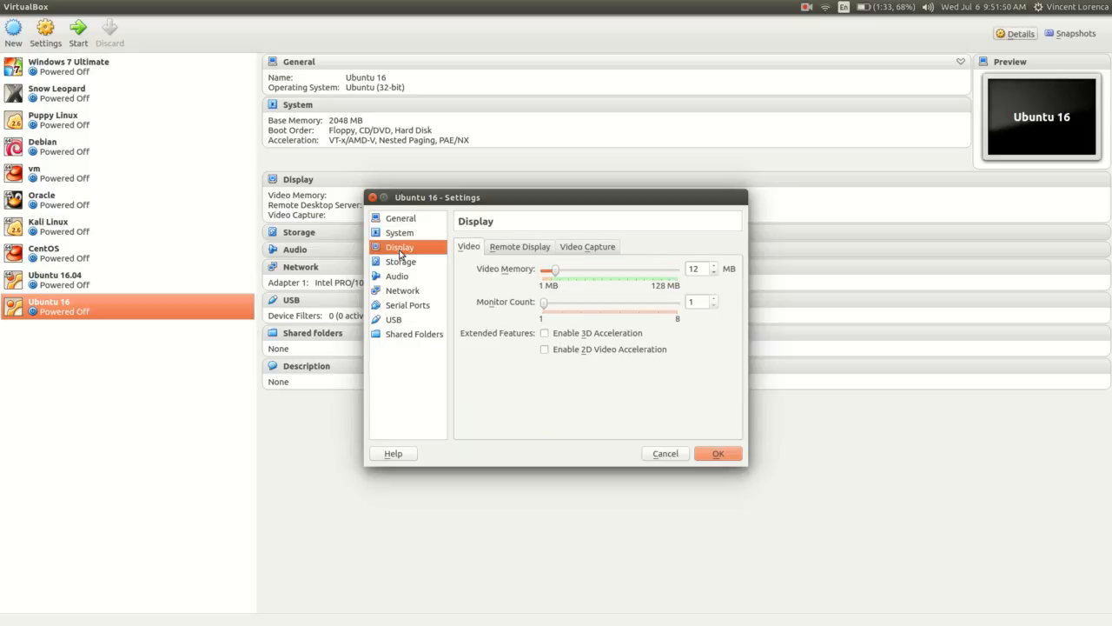
left_click_drag(557, 271, 745, 292)
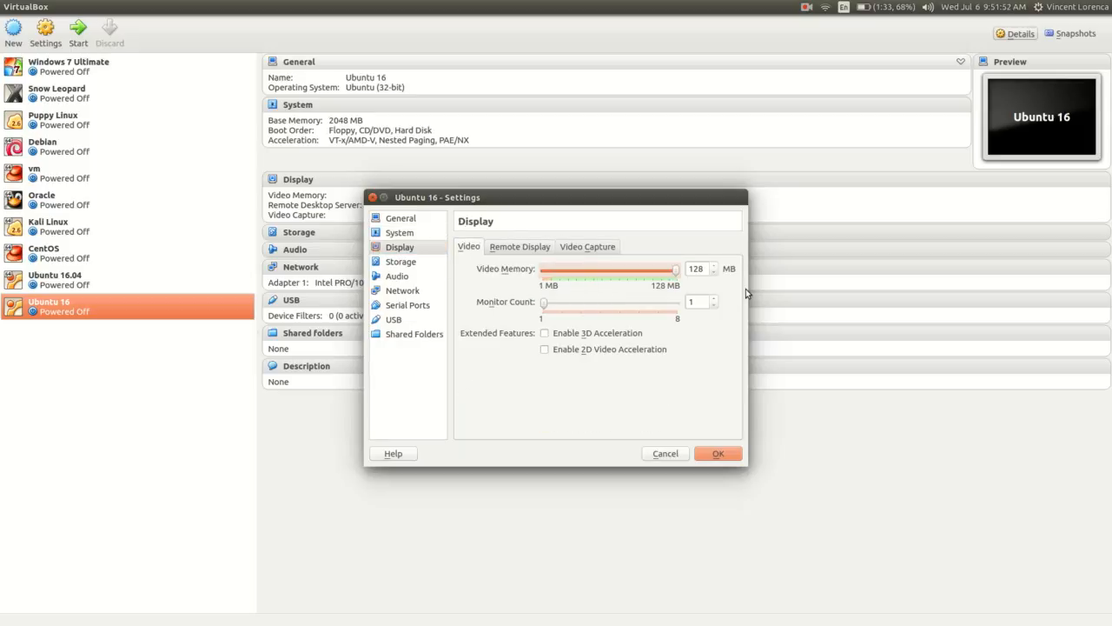
left_click(545, 335)
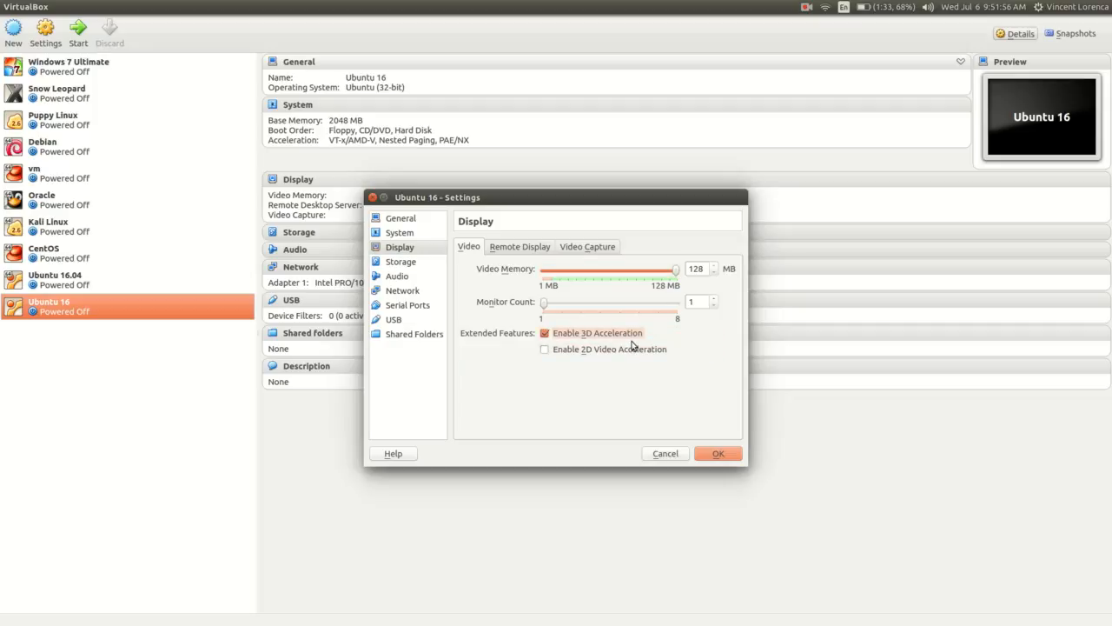
Attach ubuntu-16.04-desktop-amd64.iso from the Downloads folder to the empty IDE optical drive and save the settings
left_click(406, 266)
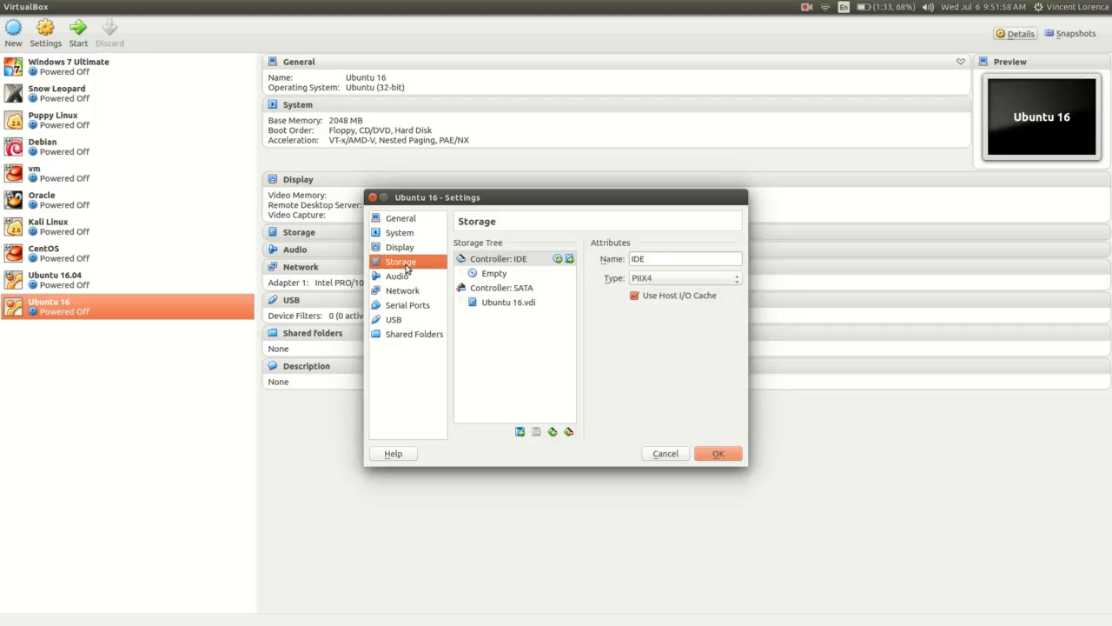
left_click(503, 276)
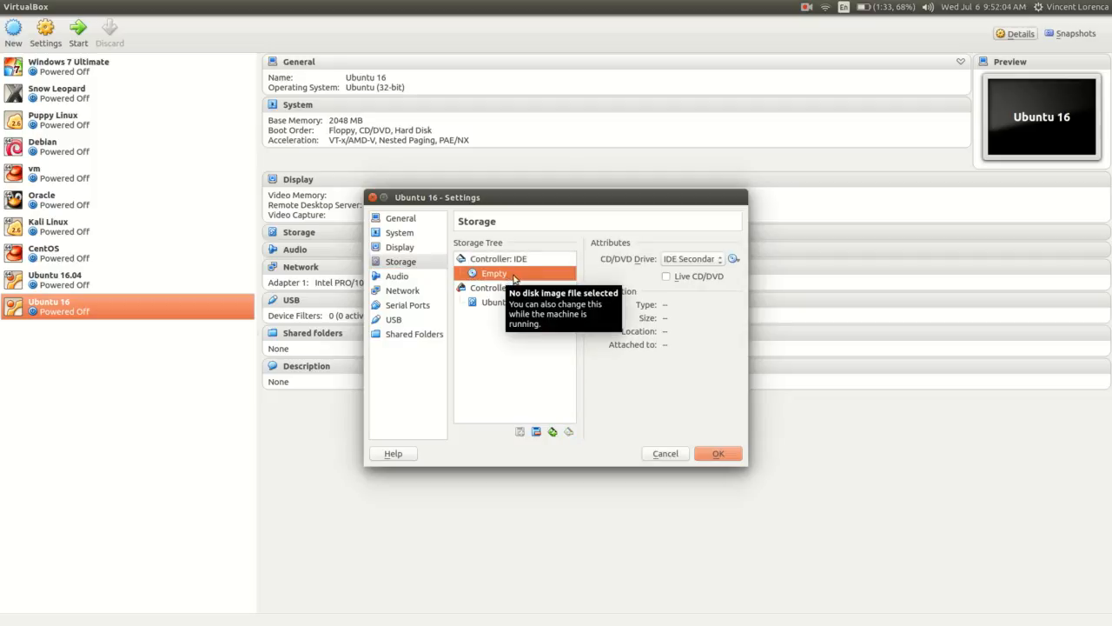
left_click(733, 260)
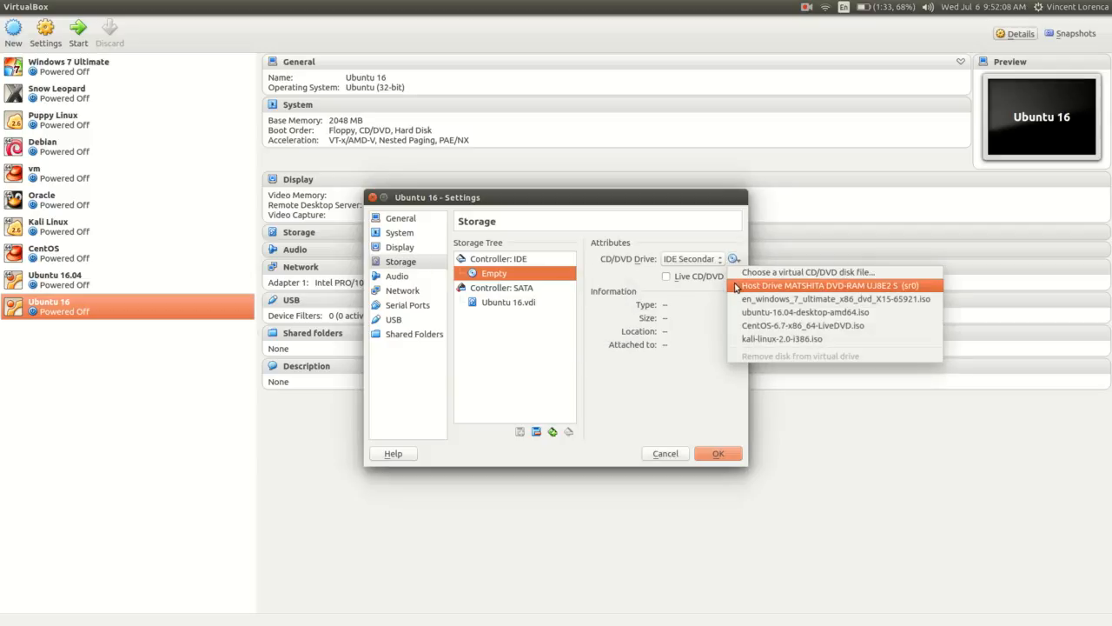
left_click(764, 273)
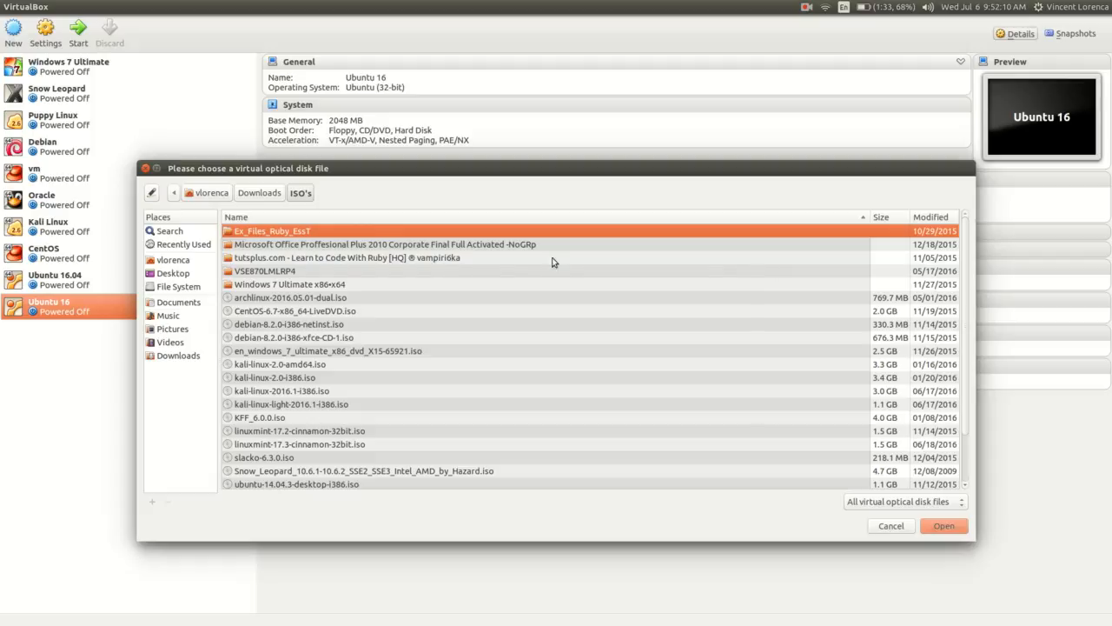
left_click(179, 360)
scroll(375, 378, "down", 10)
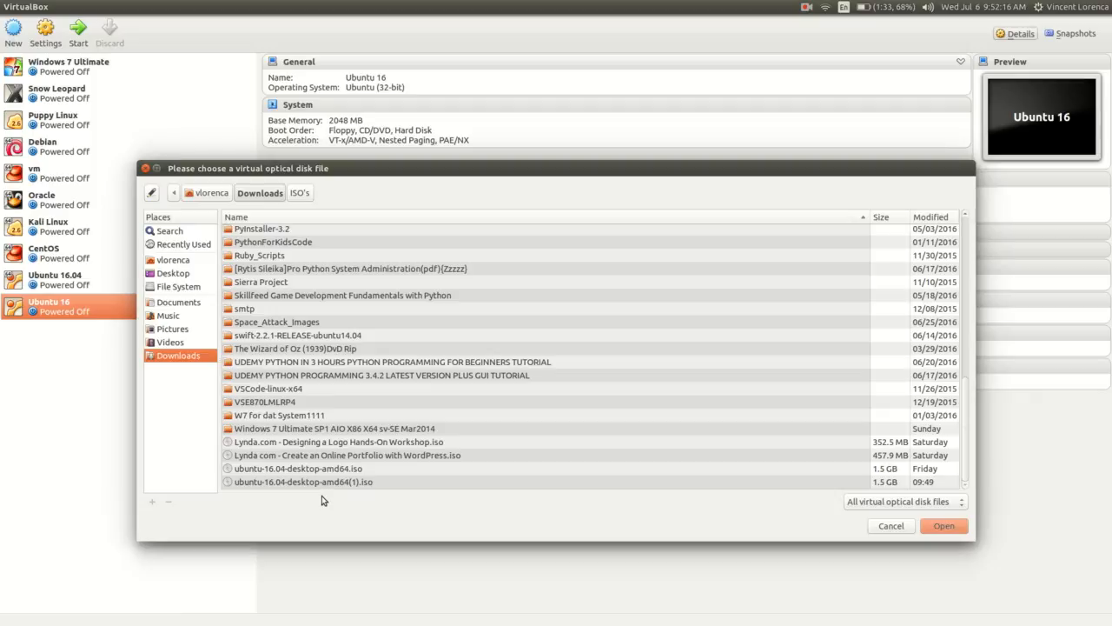
left_click(322, 469)
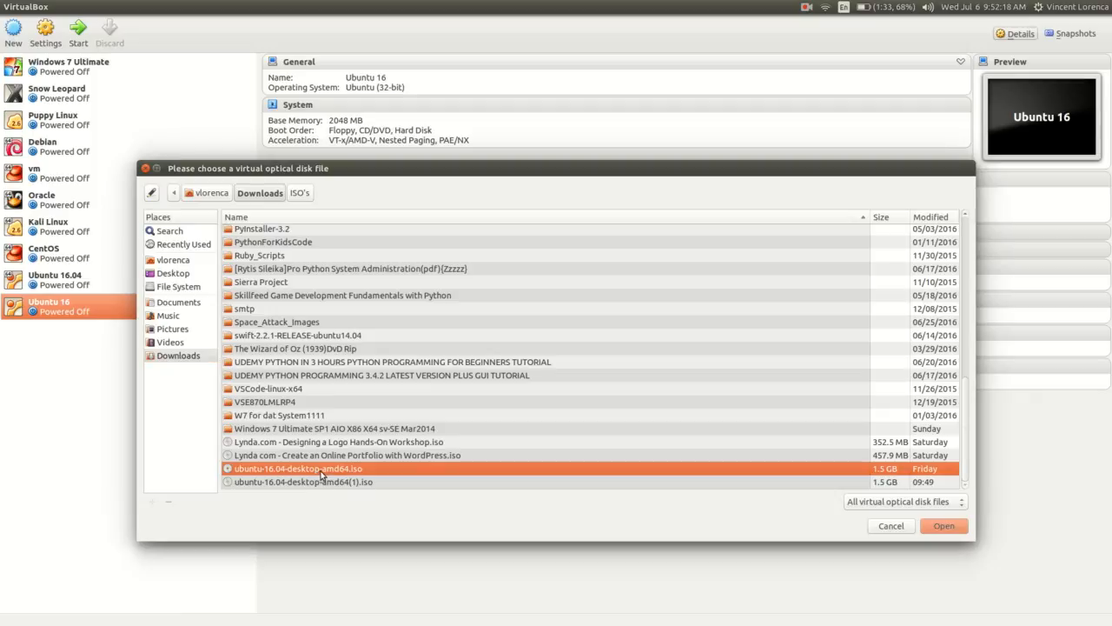
left_click(945, 527)
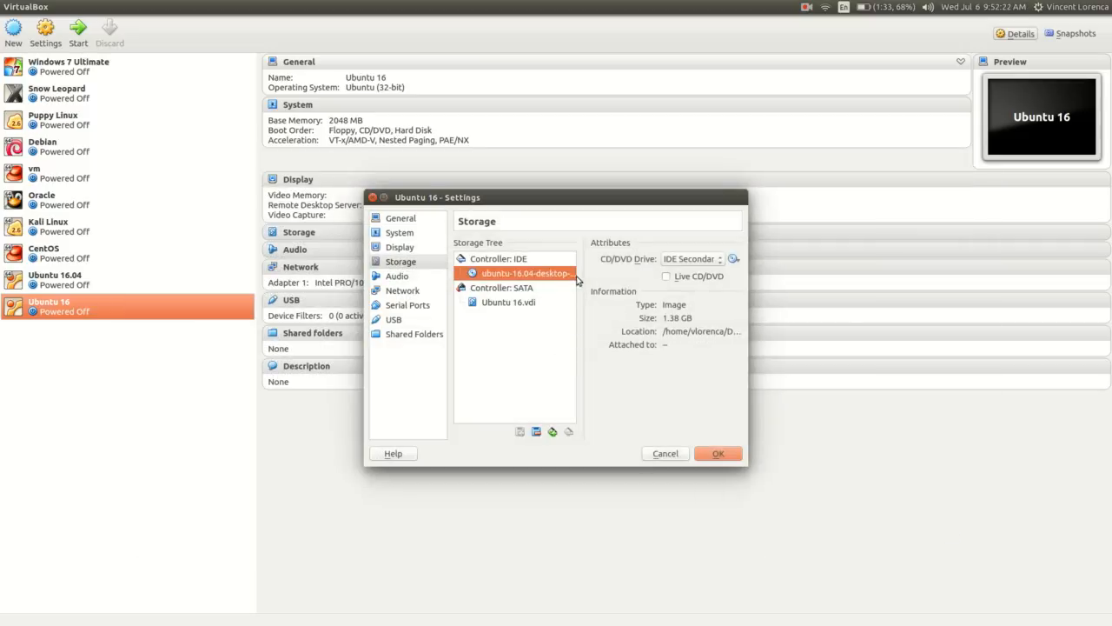
left_click(725, 454)
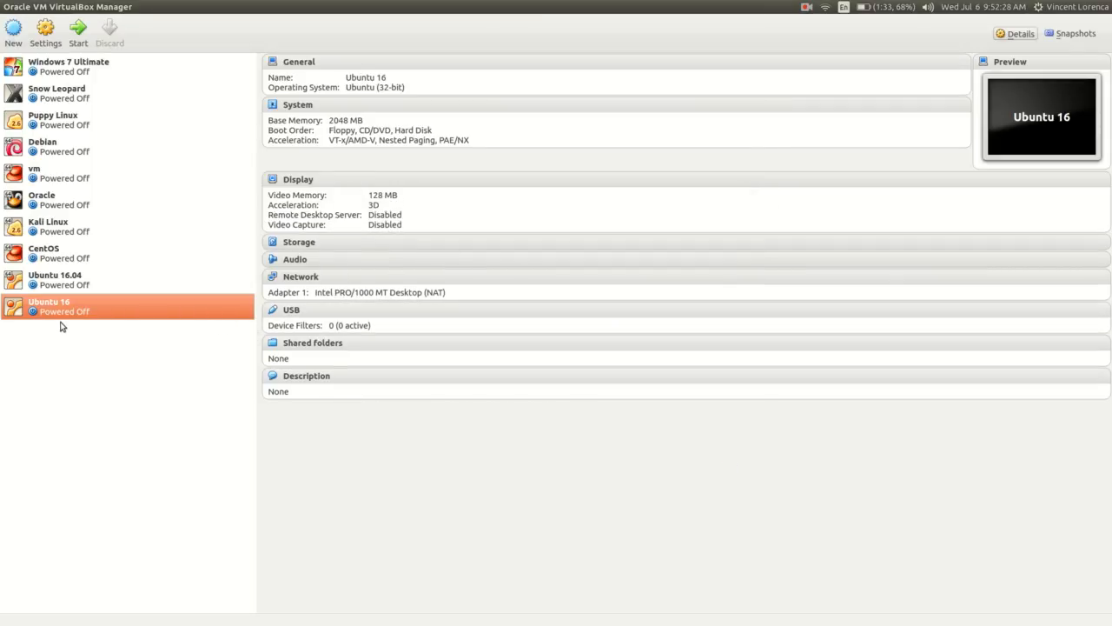
Try to boot the Ubuntu 16 virtual machine from the attached ISO
left_click(76, 39)
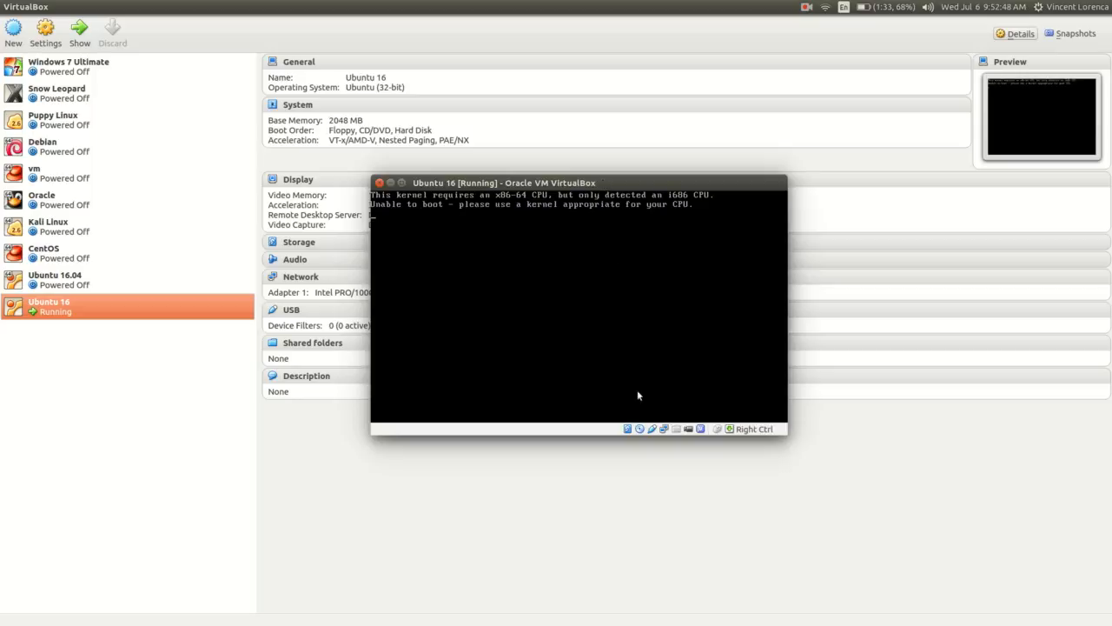
left_click(806, 8)
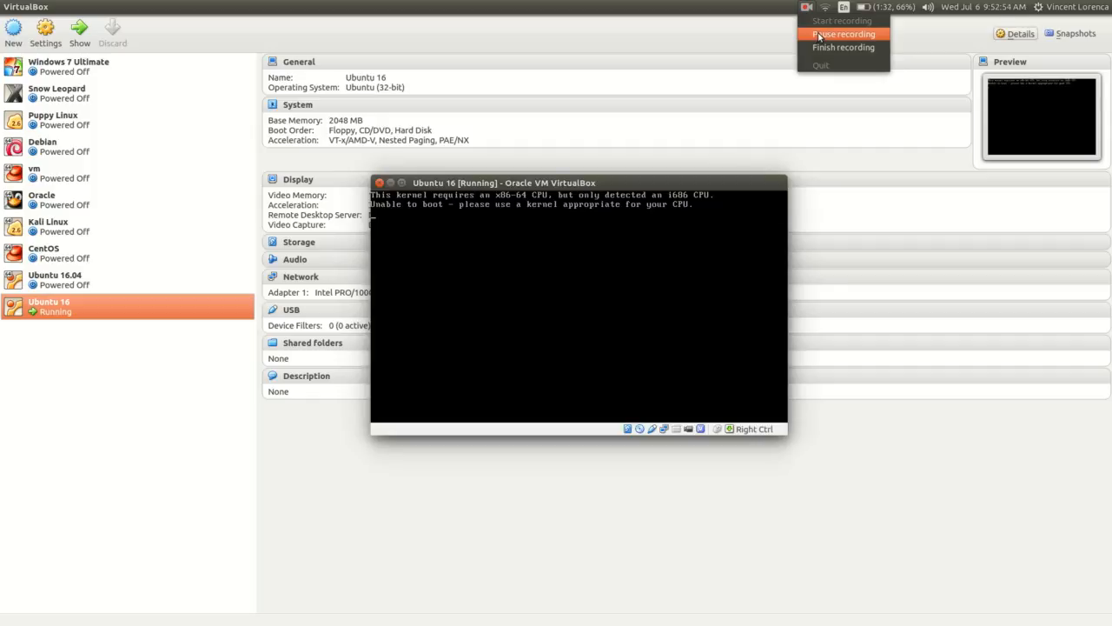
left_click(818, 36)
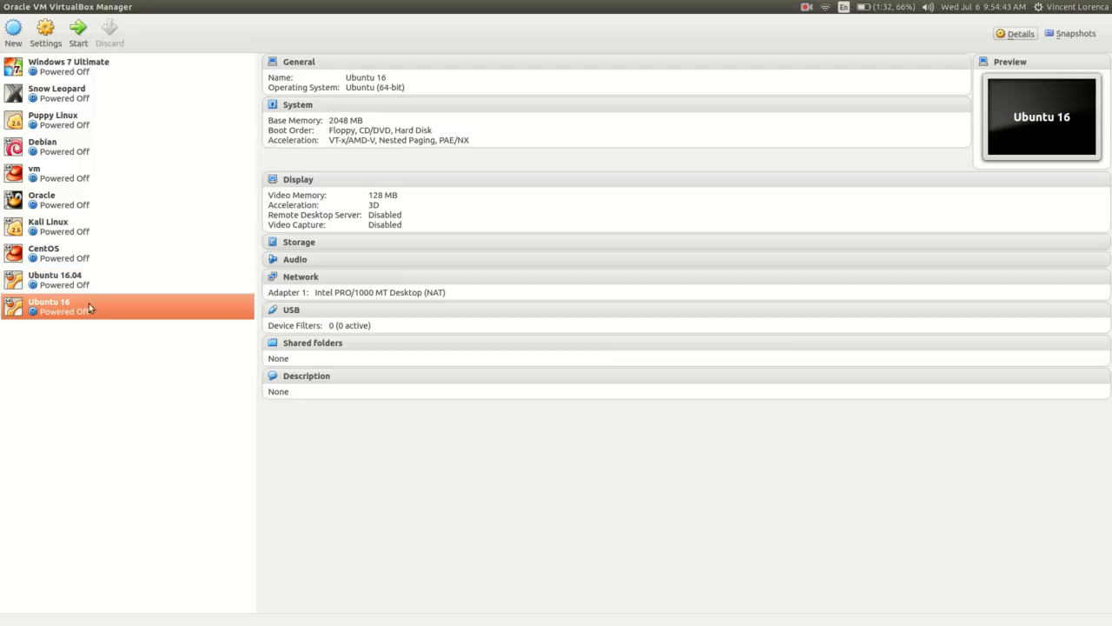
Start the 64-bit Ubuntu 16 virtual machine and reposition its window so the whole installer screen is visible
right_click(88, 308)
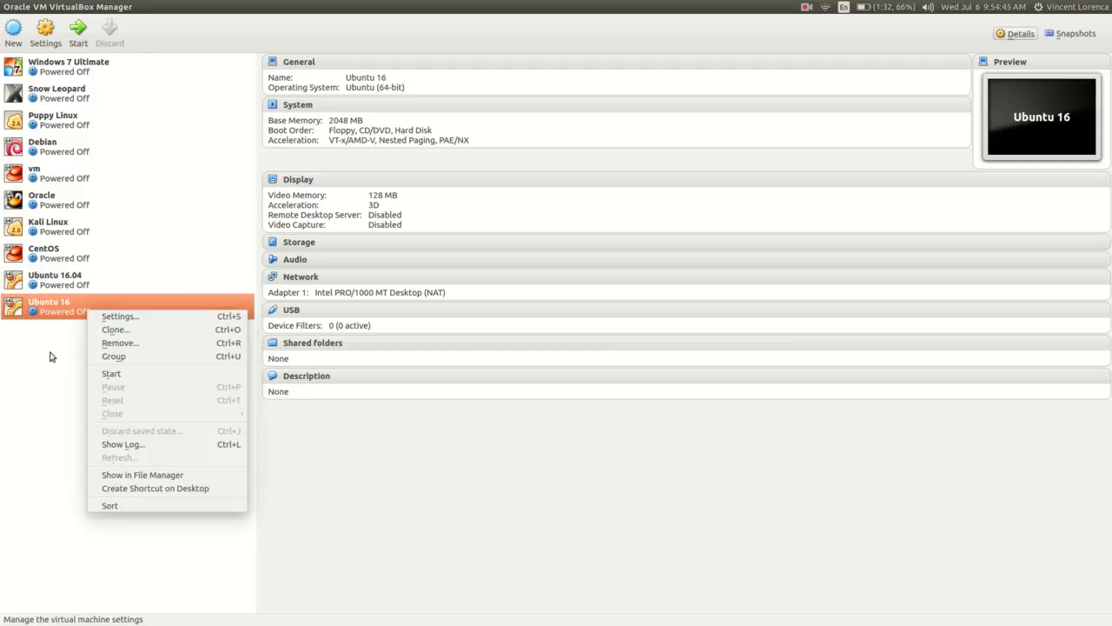
left_click(49, 356)
double_click(72, 313)
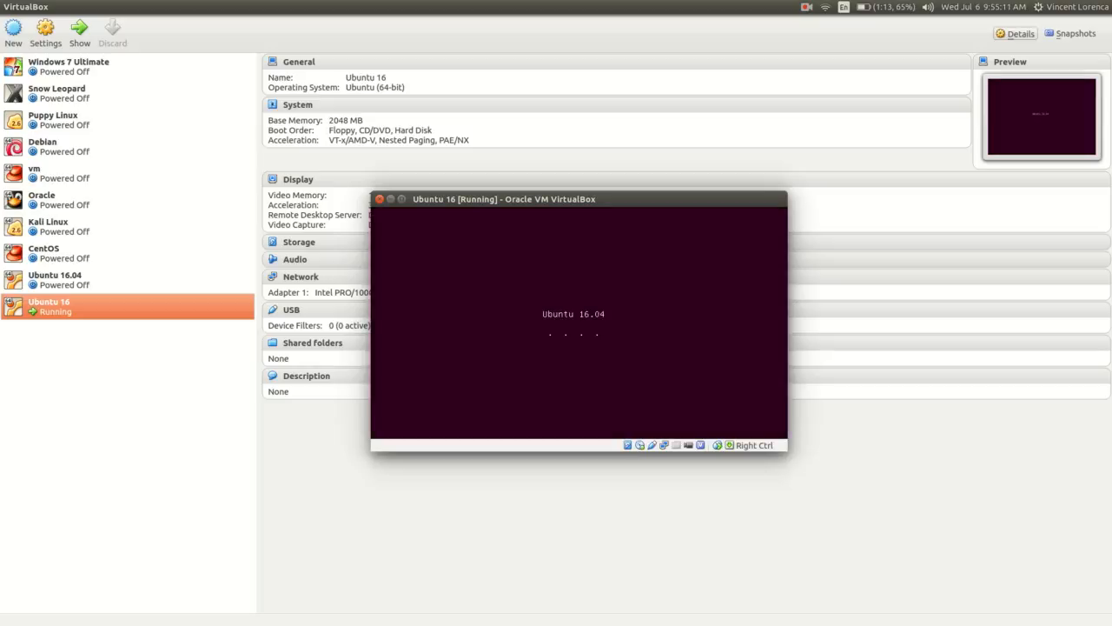
left_click_drag(614, 201, 569, 181)
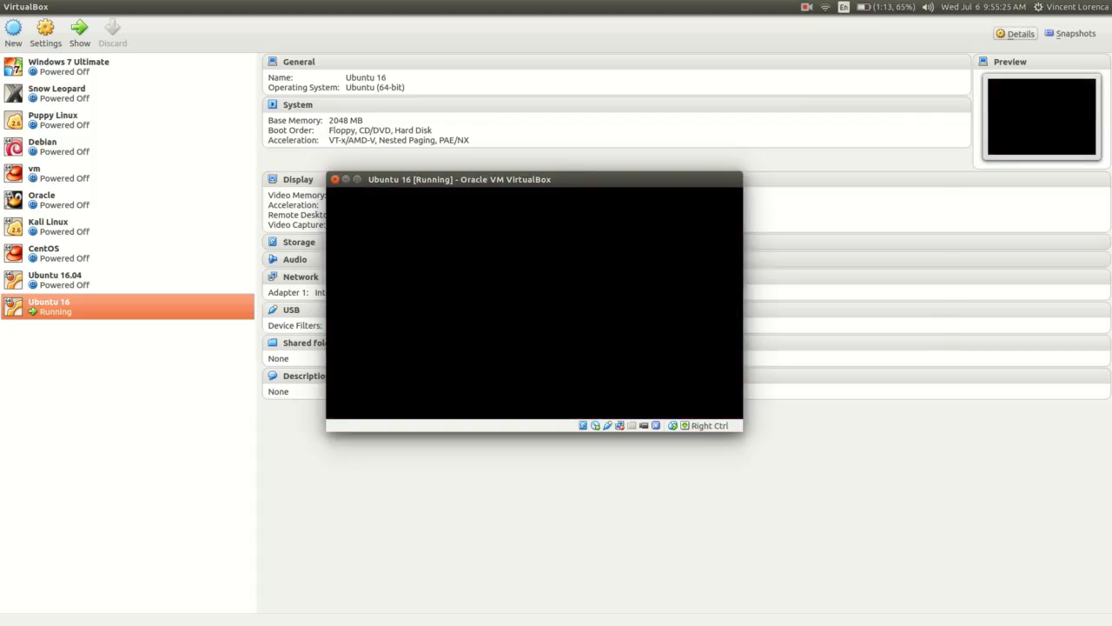
left_click_drag(640, 151, 536, 77)
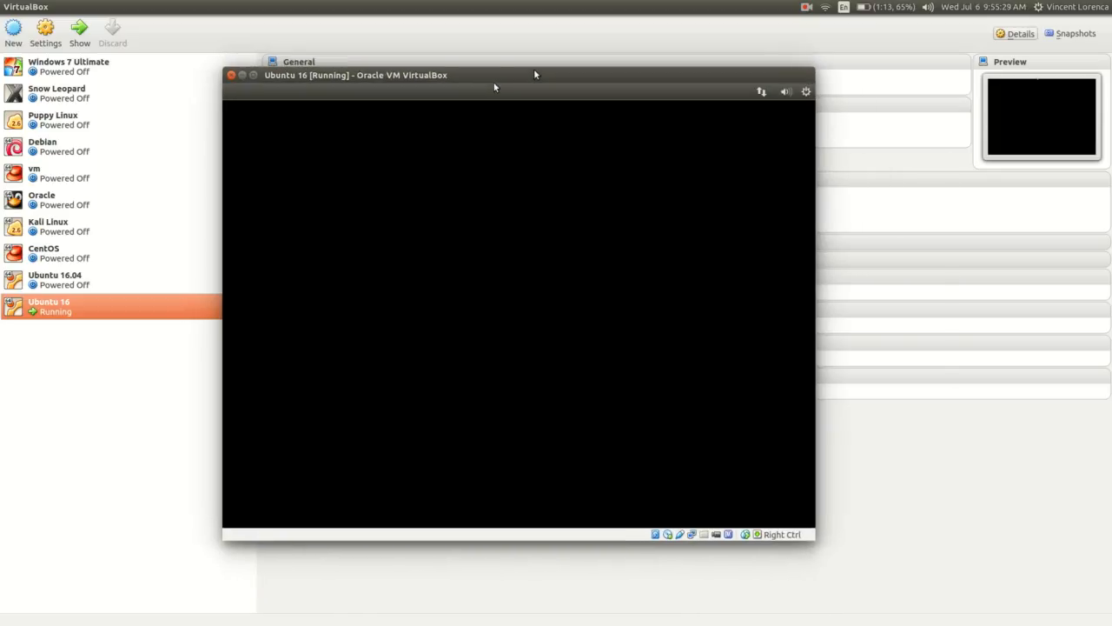
left_click_drag(536, 75, 728, 111)
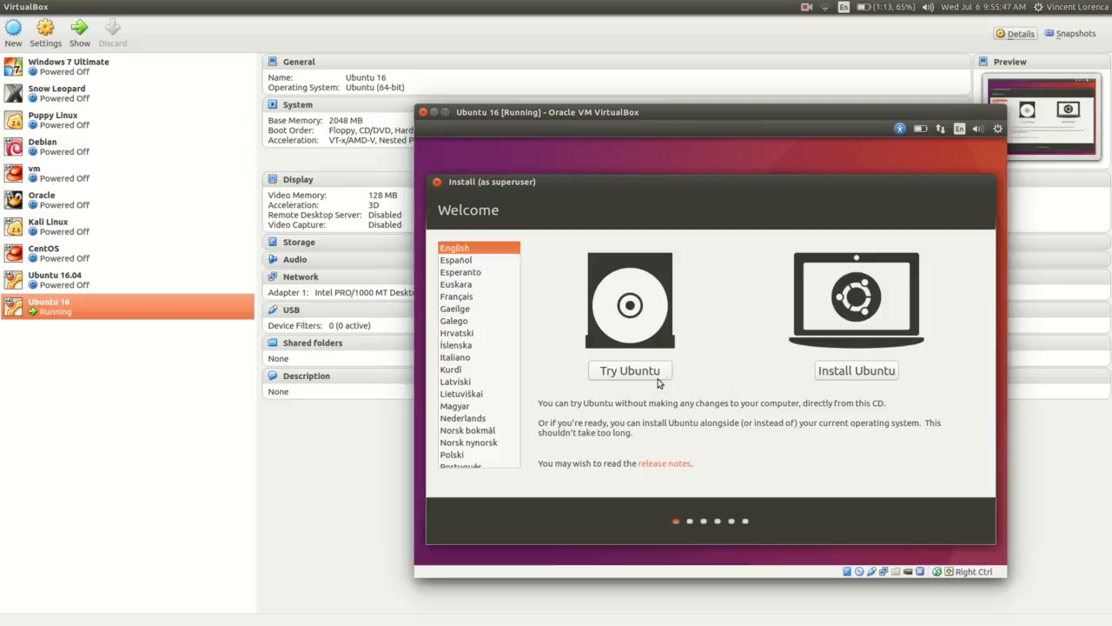
Choose to install Ubuntu in English, enabling update downloads and third-party software, and continue to the installation type
left_click(849, 372)
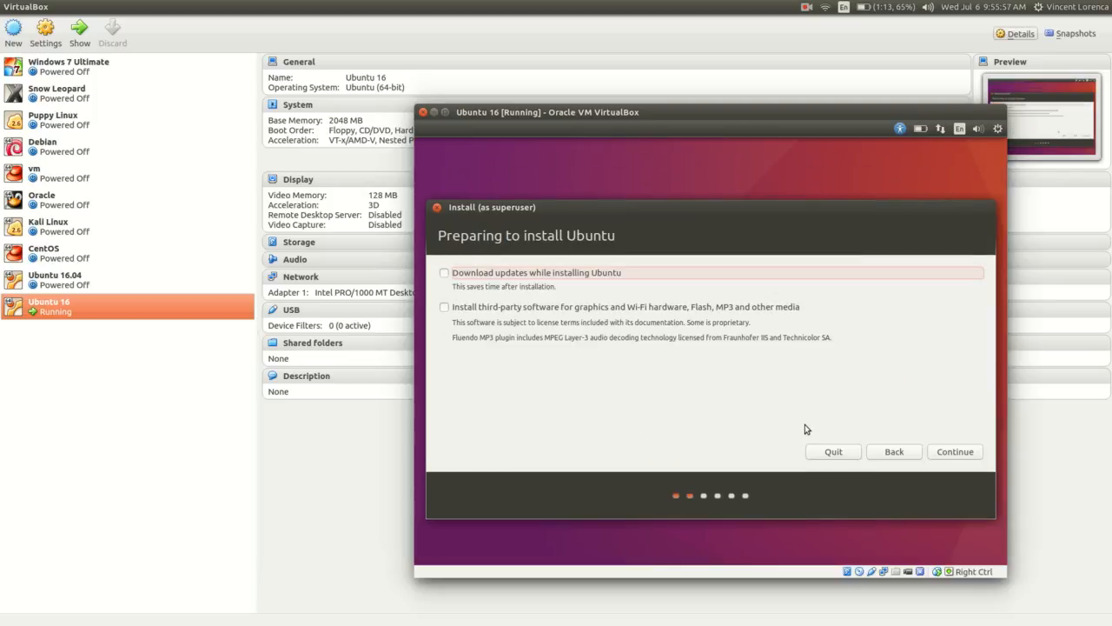
left_click(442, 275)
left_click(445, 308)
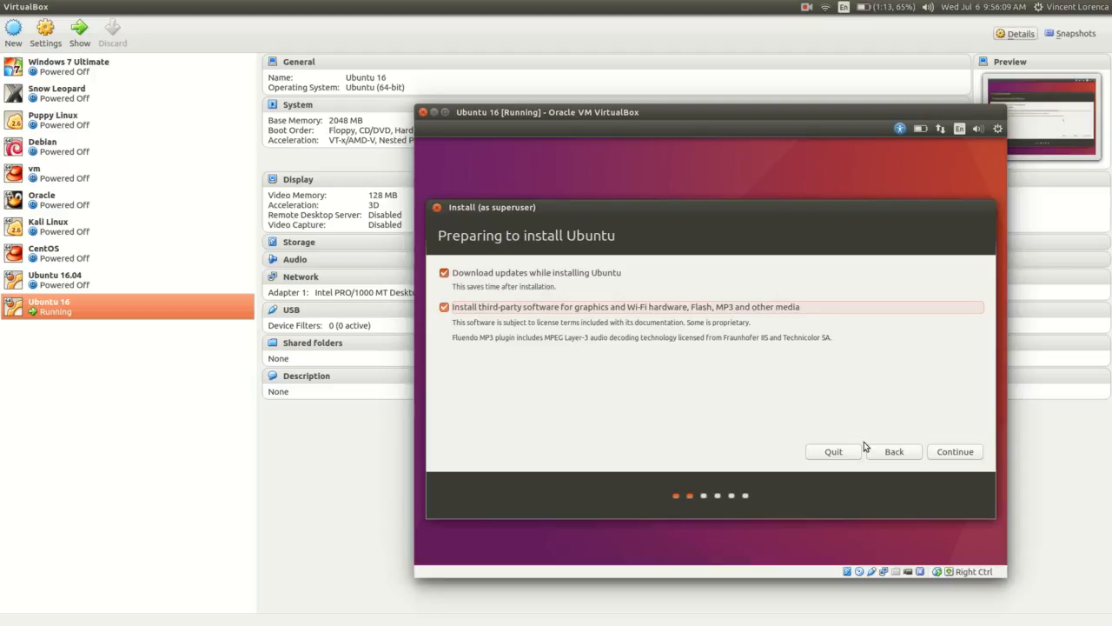
left_click(956, 453)
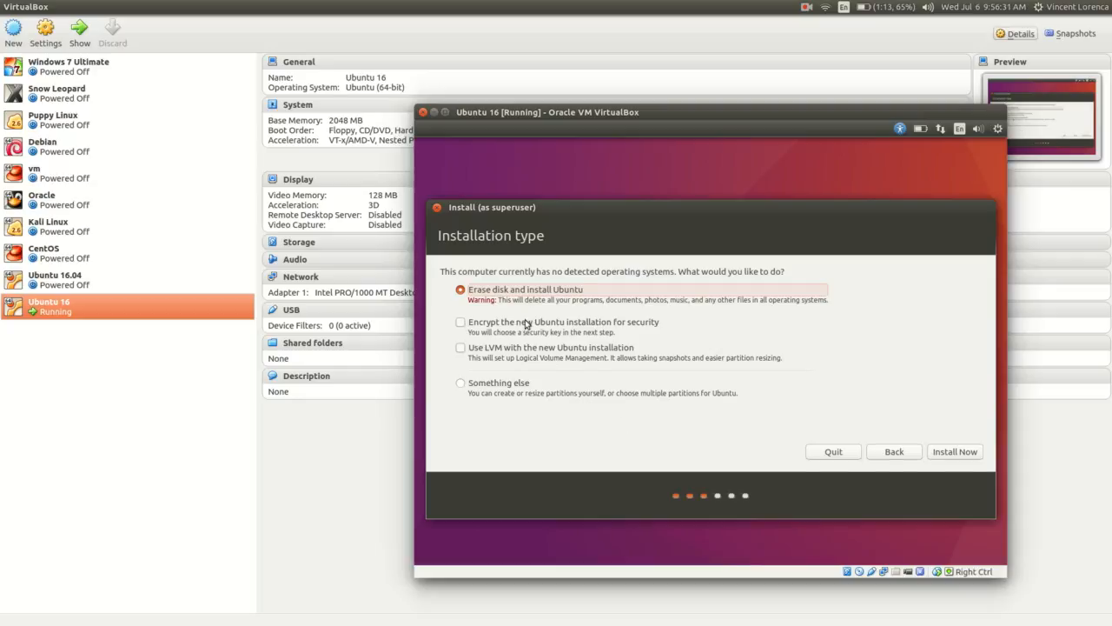
Enable LVM for the new Ubuntu installation
left_click(469, 350)
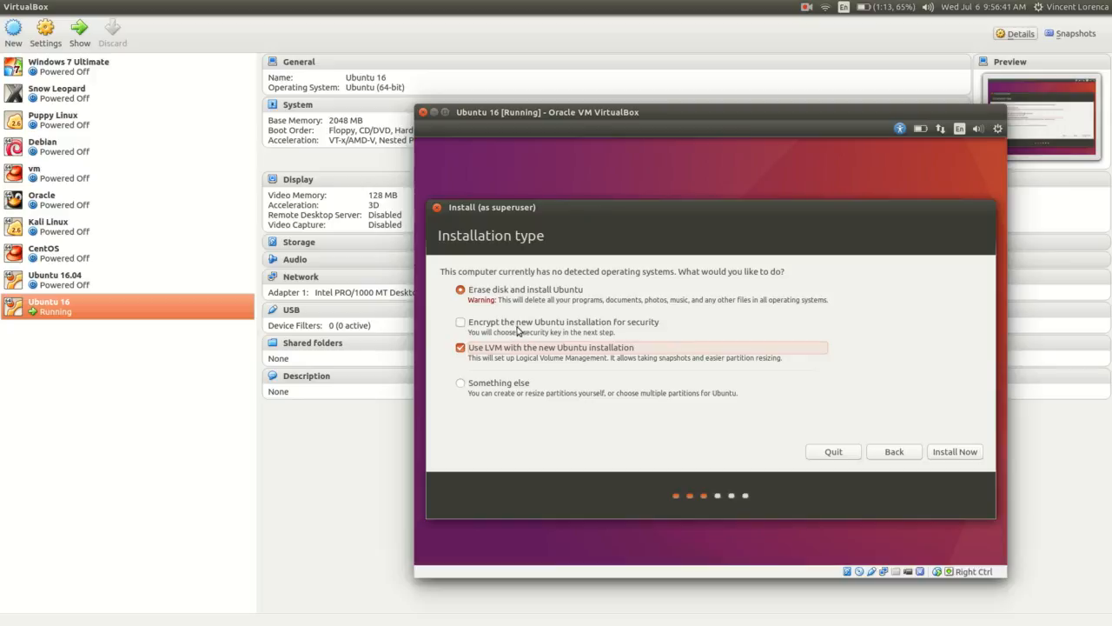
left_click(467, 330)
left_click(466, 327)
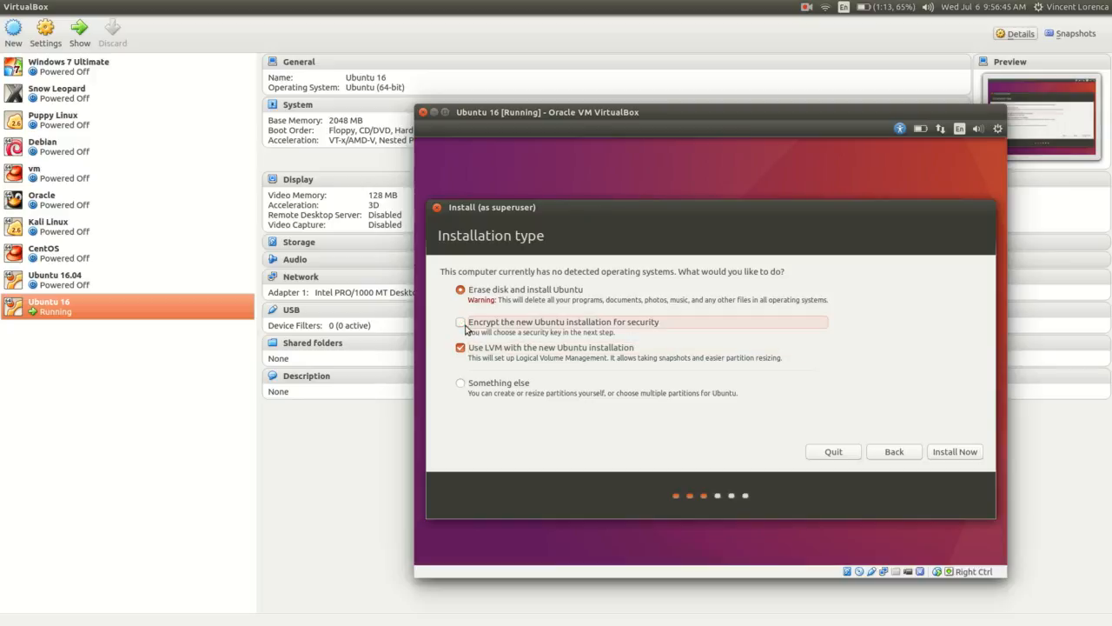
left_click(460, 387)
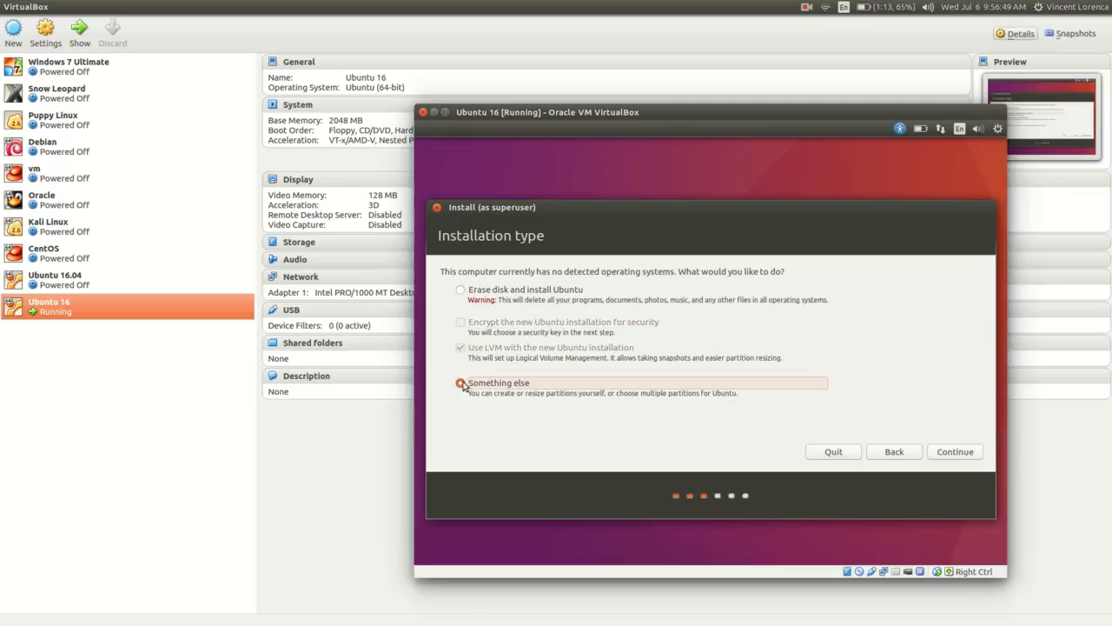
left_click(462, 291)
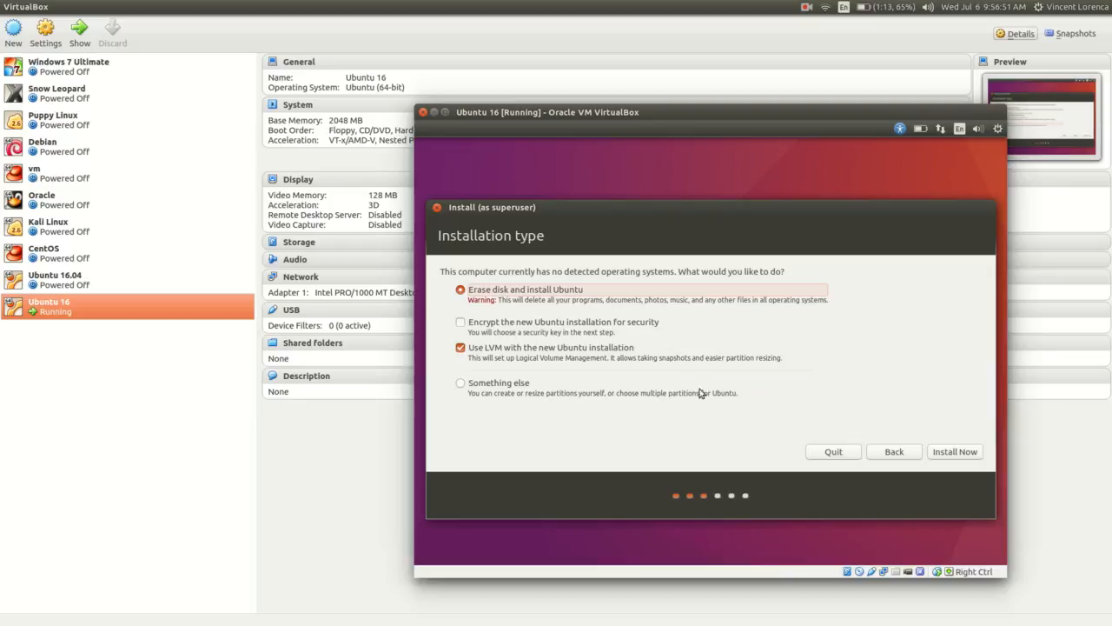
Start the erase-disk installation and approve writing the partition changes to the disks
left_click(964, 454)
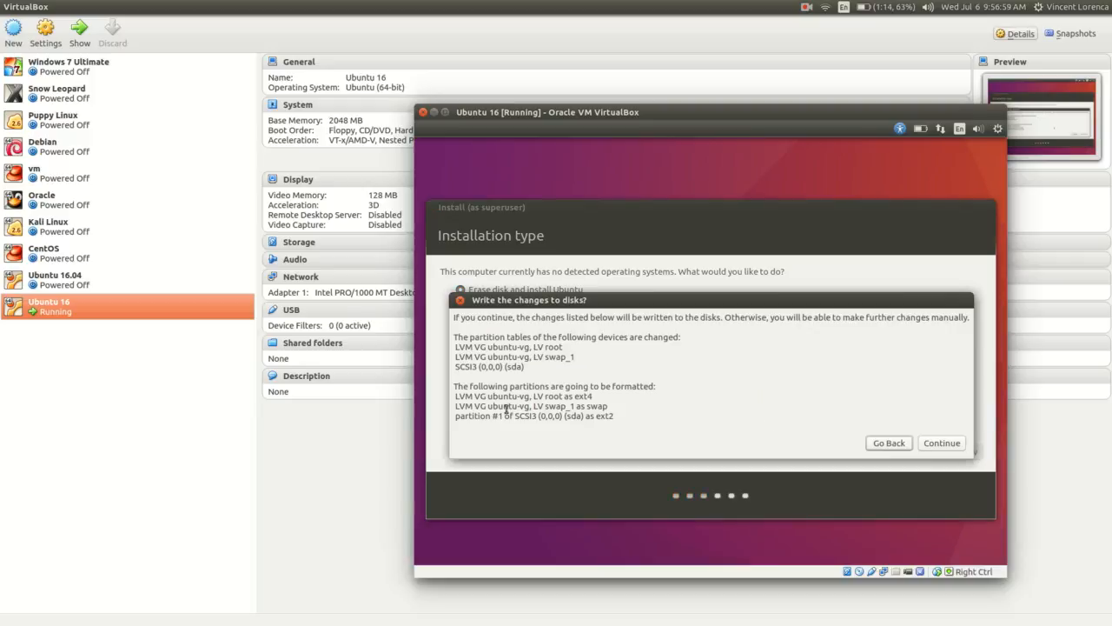
left_click(947, 448)
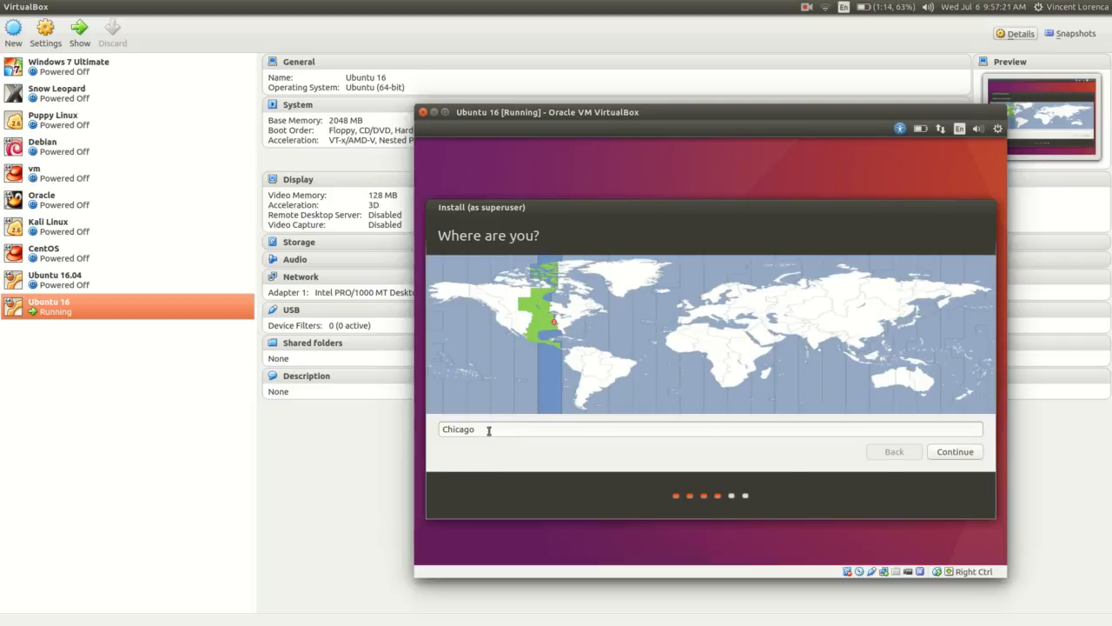
Accept Chicago as the location and English (US) as the keyboard layout
left_click(967, 453)
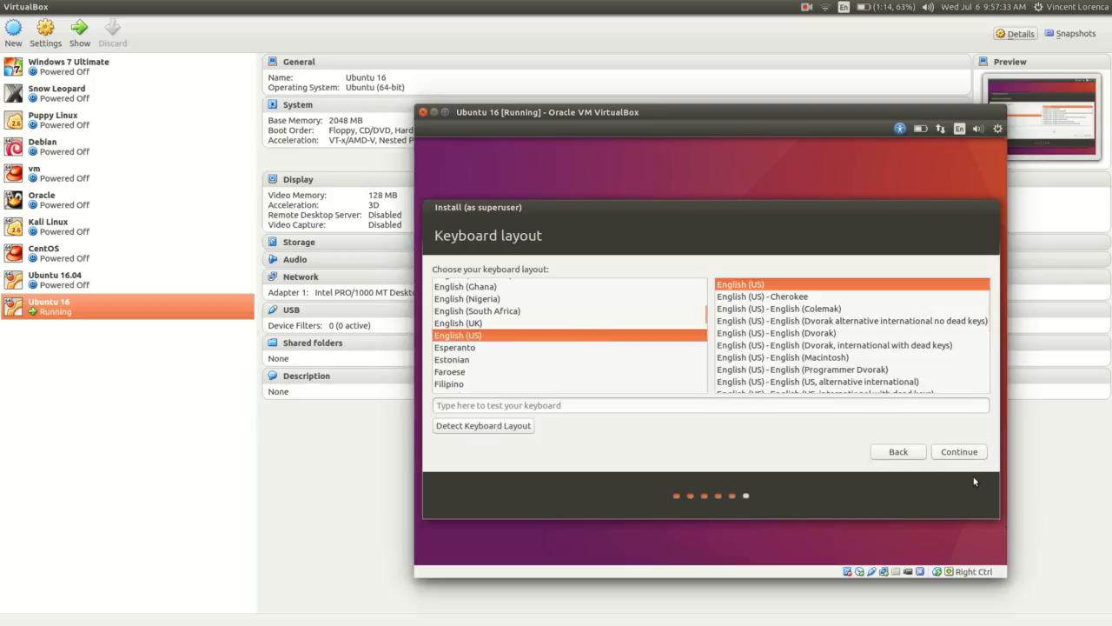
left_click(960, 452)
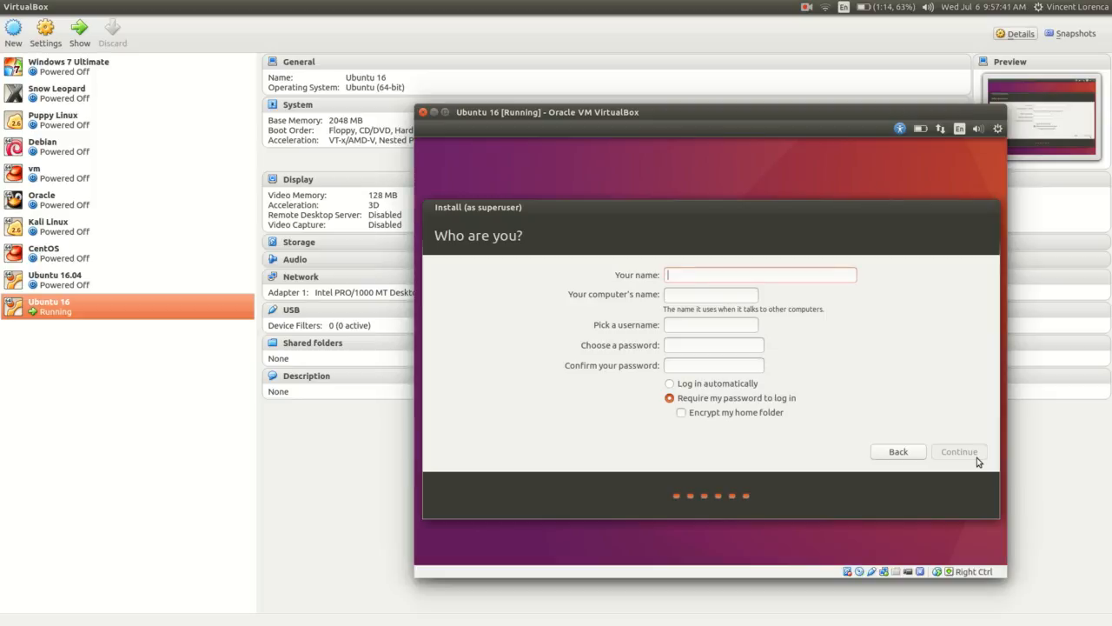
Enter the user's name and a custom username for the new Ubuntu account
type("Vince")
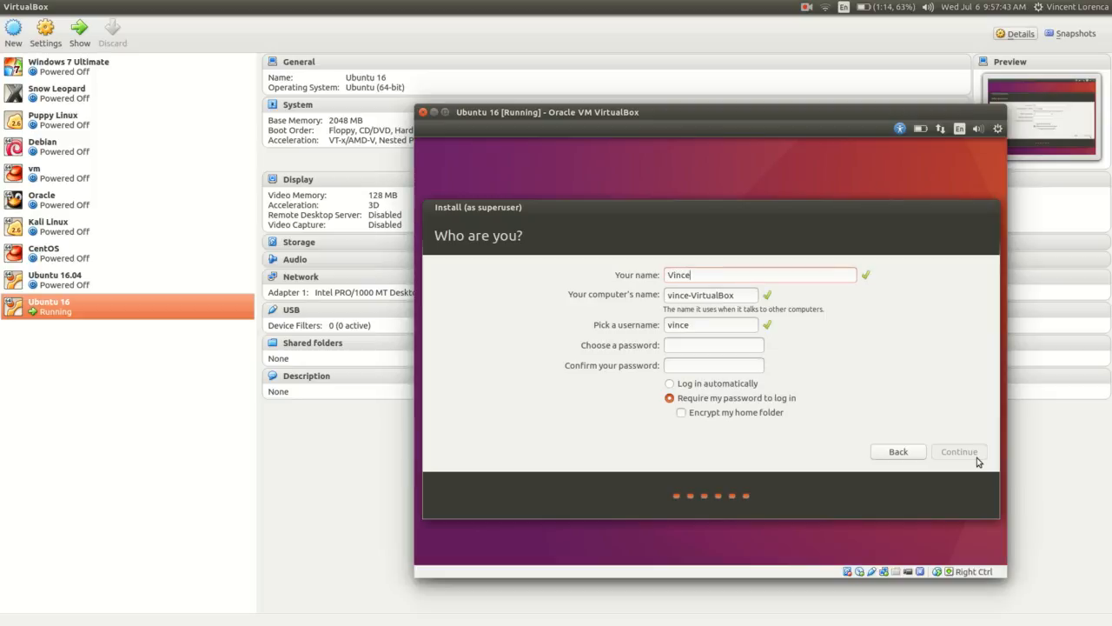
key("Tab")
key("Tab")
type("vlorenca")
key("Tab")
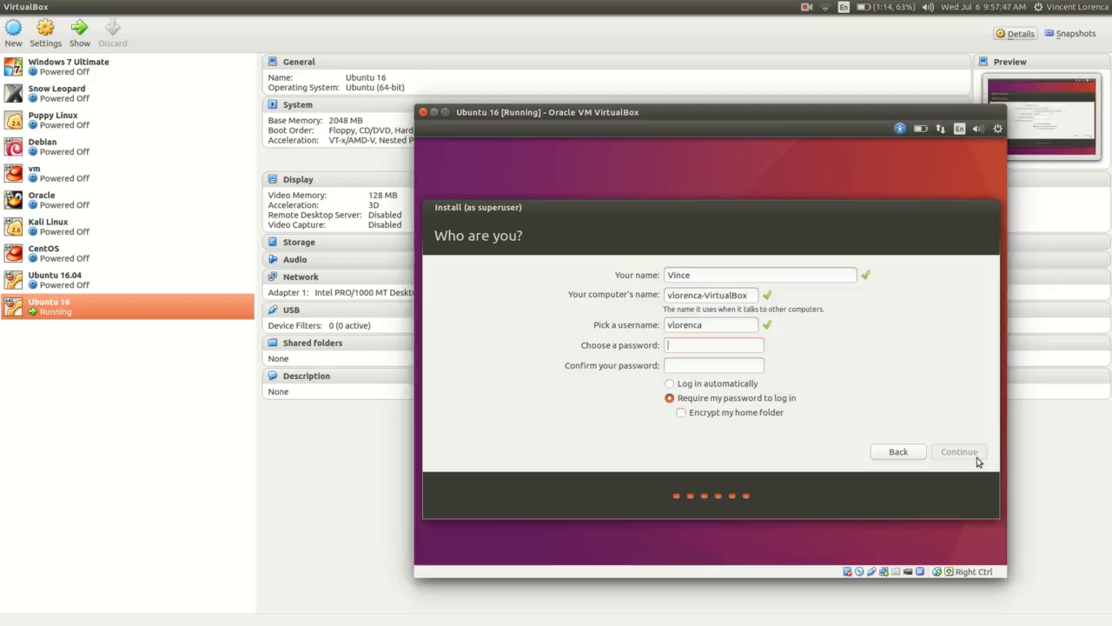
Enter the account password and repeat it in the confirmation field
type("********")
key("Tab")
type("********")
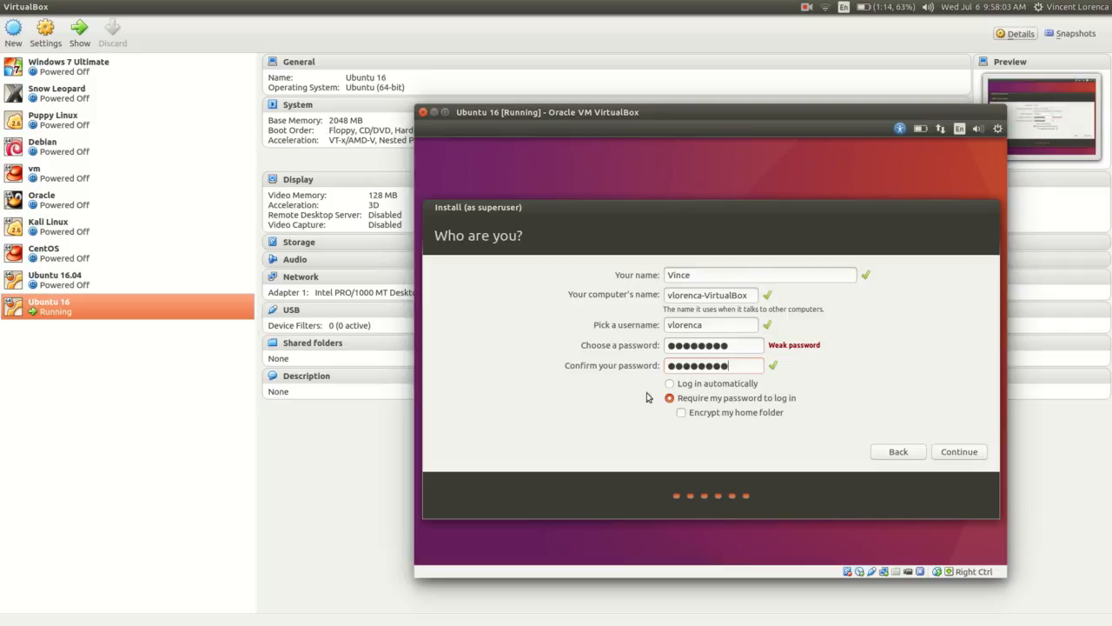
Require the password to log in, without encrypting the home folder, and continue the installation
left_click(687, 387)
left_click(669, 399)
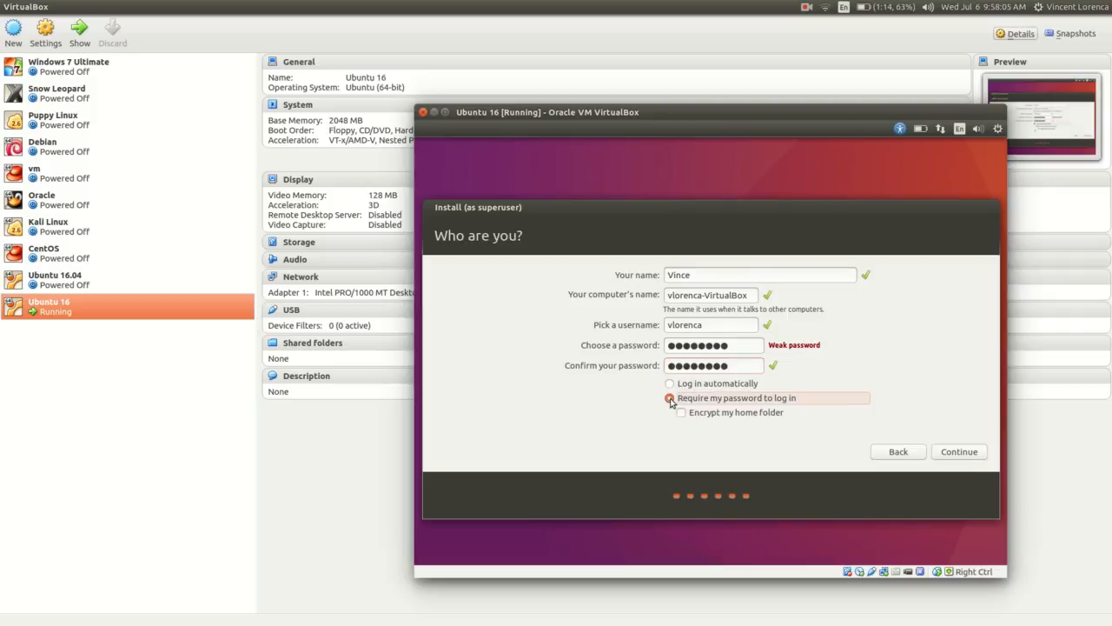
left_click(685, 416)
left_click(683, 415)
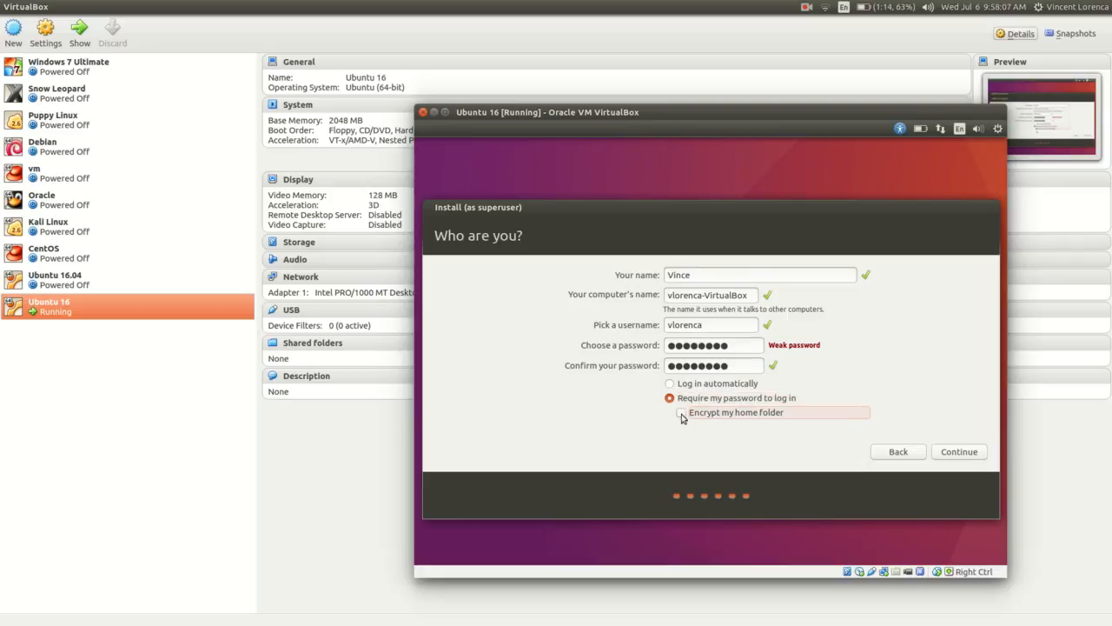
left_click(959, 453)
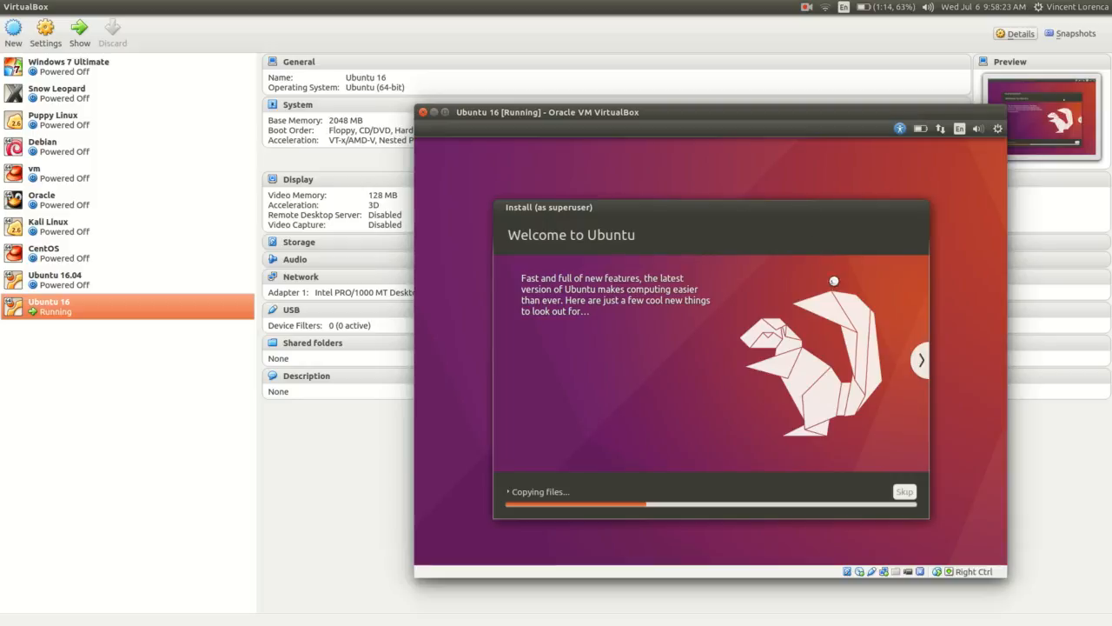
left_click(808, 8)
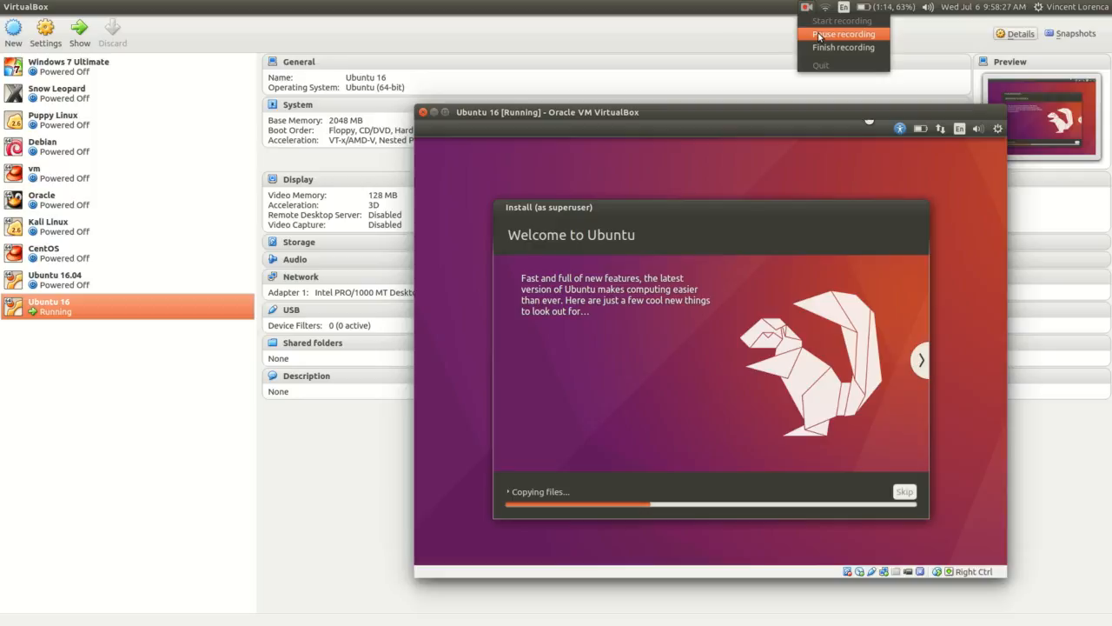
left_click(819, 35)
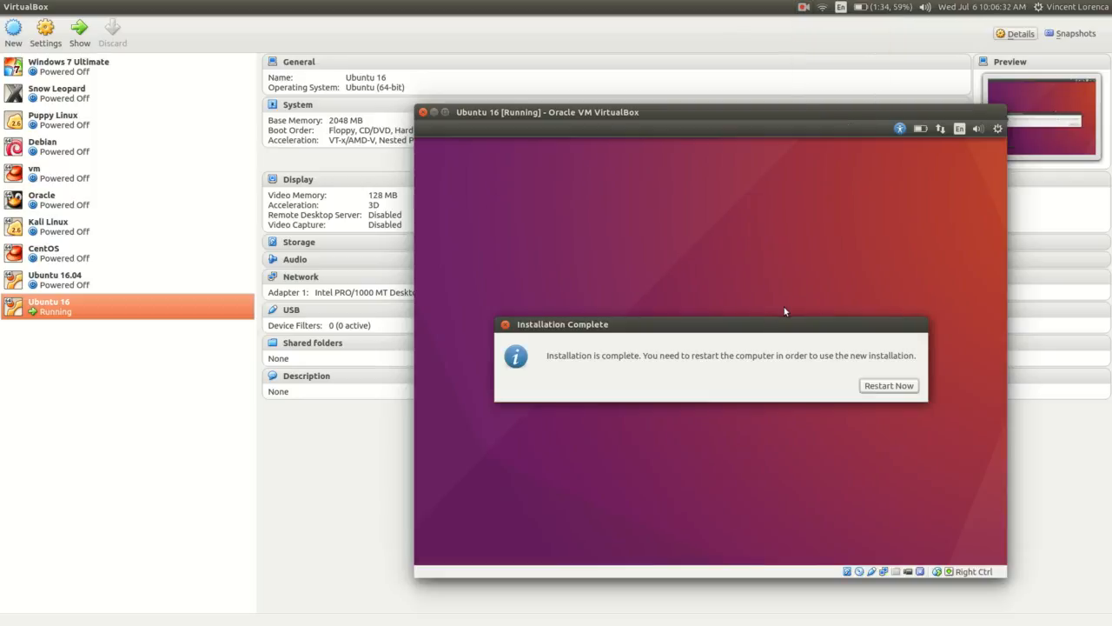
Restart the virtual machine to finish the installation and move its window clear of the screen's edges
left_click(895, 389)
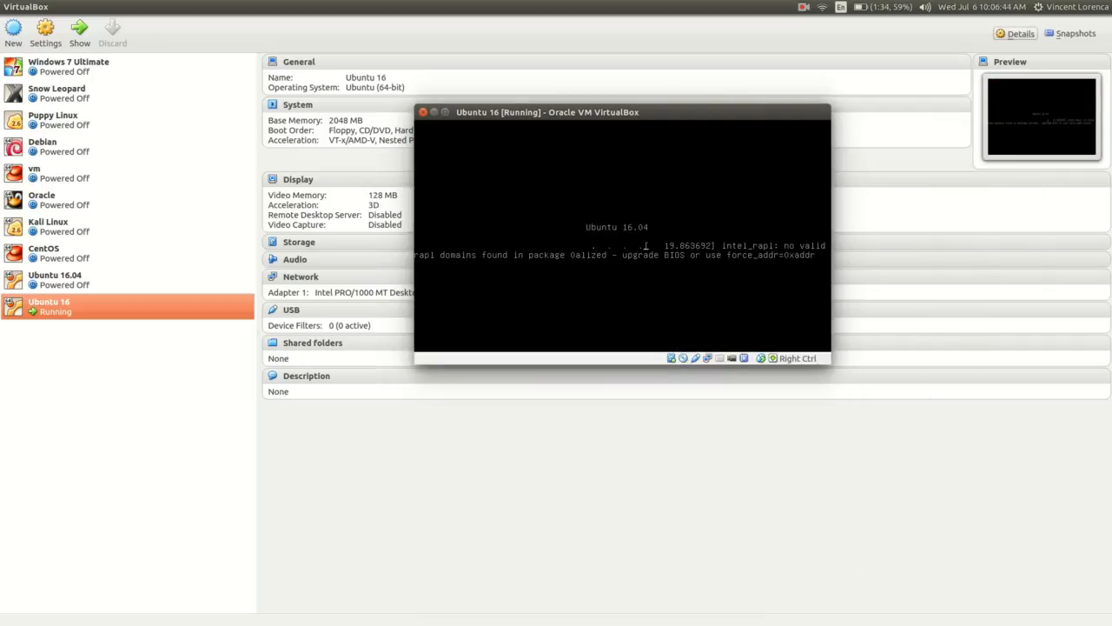
left_click_drag(539, 113, 764, 246)
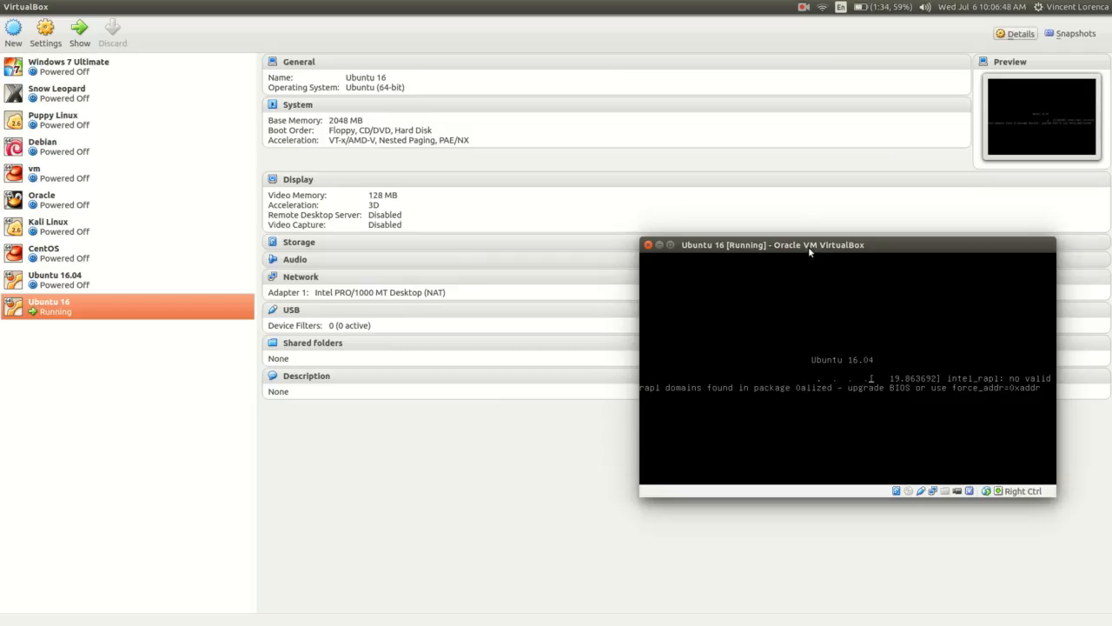
left_click_drag(810, 246, 622, 213)
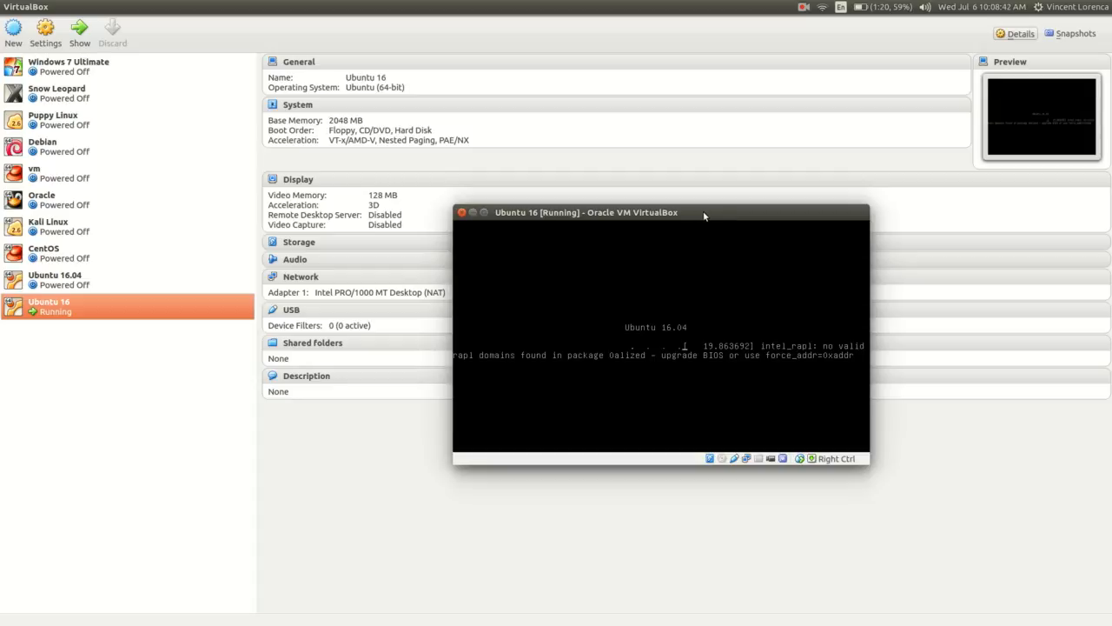
left_click(804, 7)
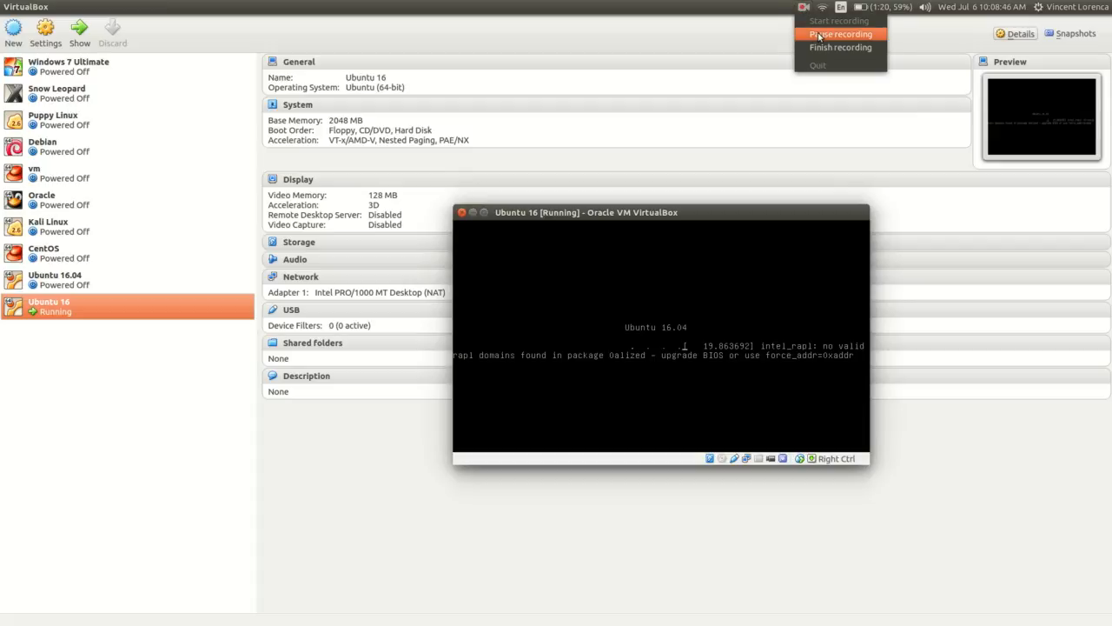
left_click(819, 36)
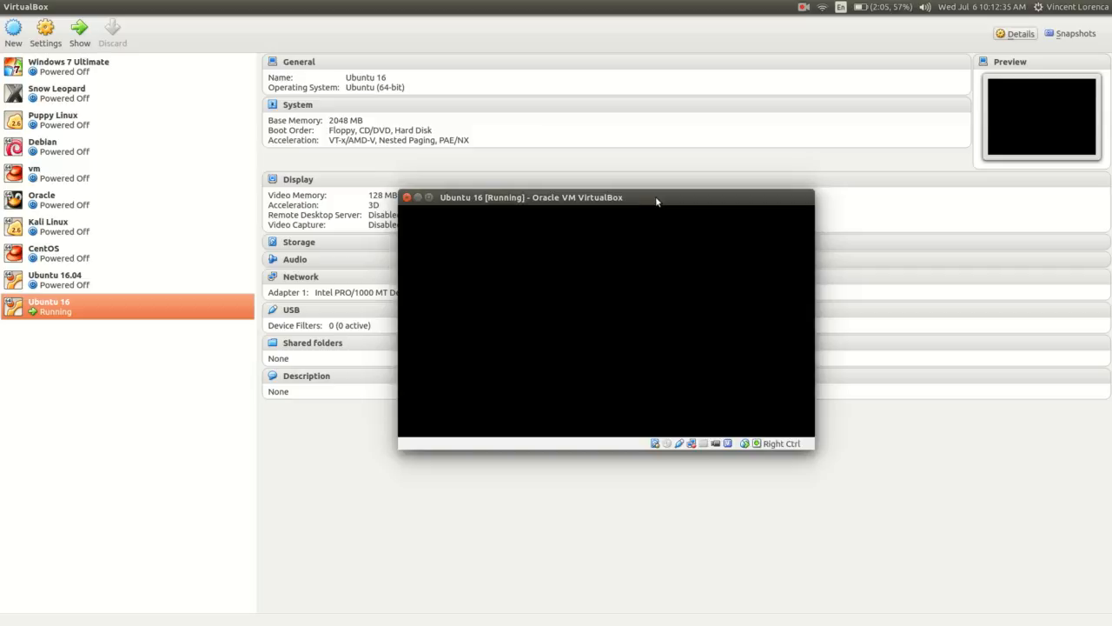
Log in to the new Ubuntu account by entering the account password
left_click_drag(640, 158, 625, 116)
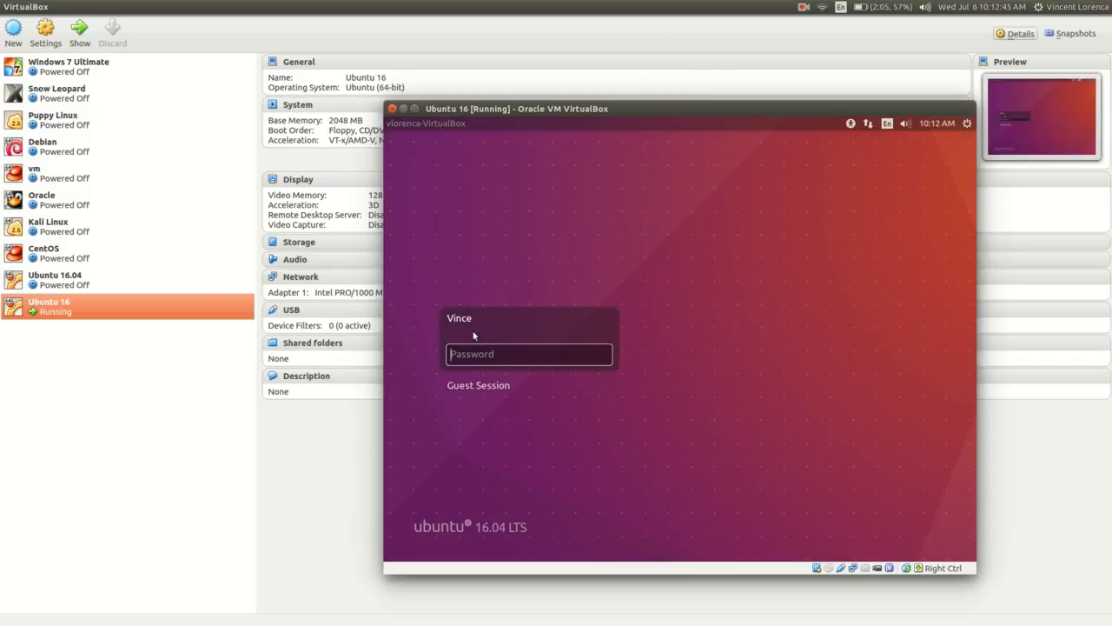
type("••••••••")
key("Return")
type("••••••••")
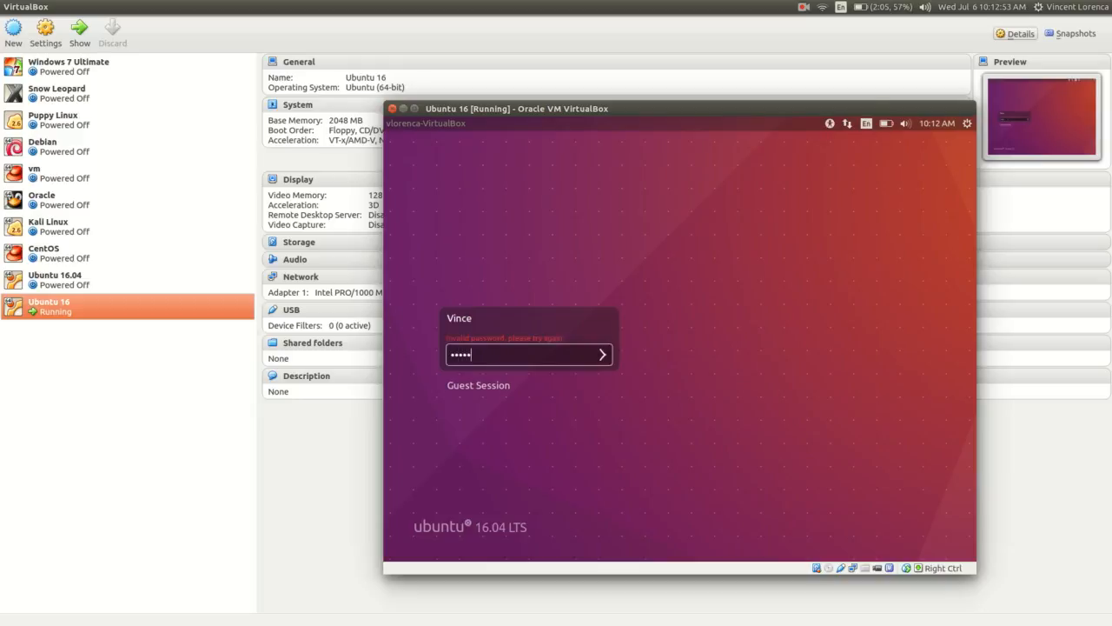
key("Return")
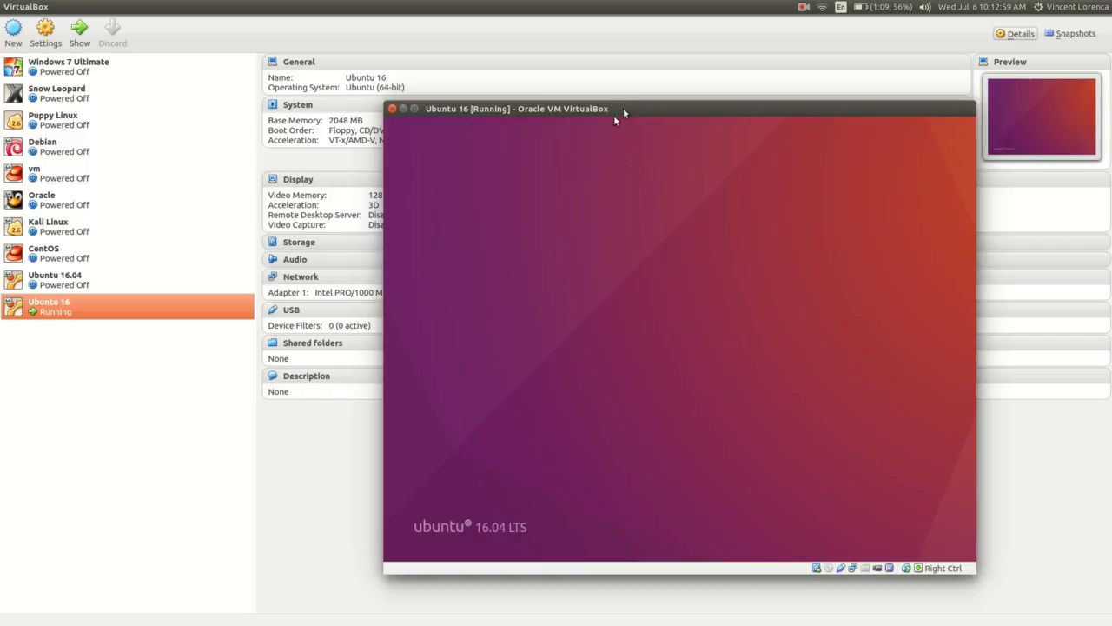
left_click_drag(623, 110, 558, 113)
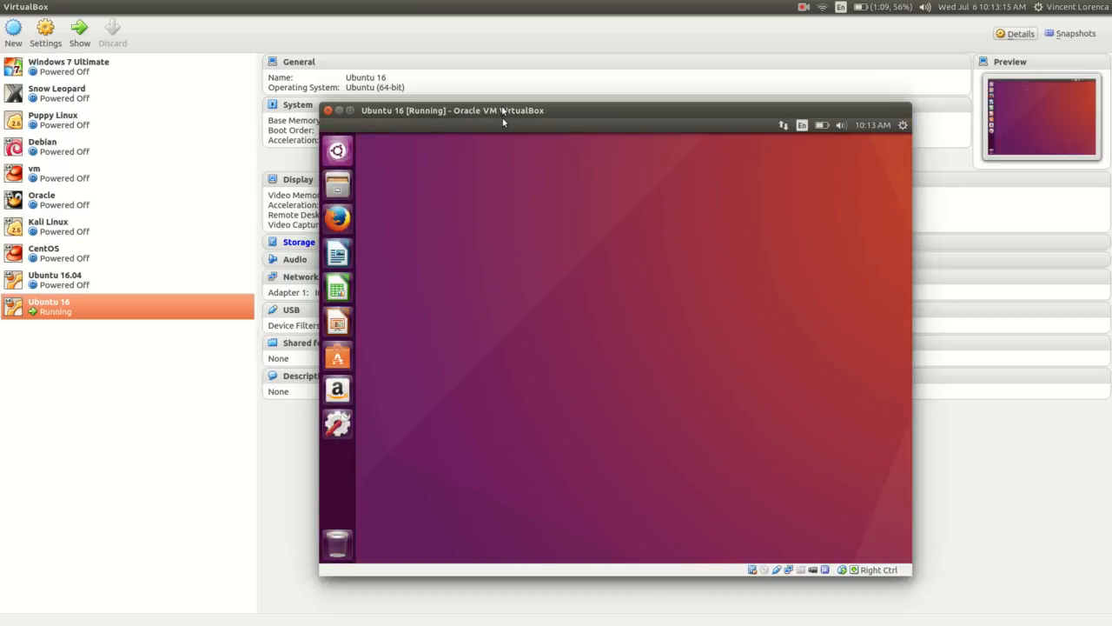
left_click_drag(504, 120, 502, 128)
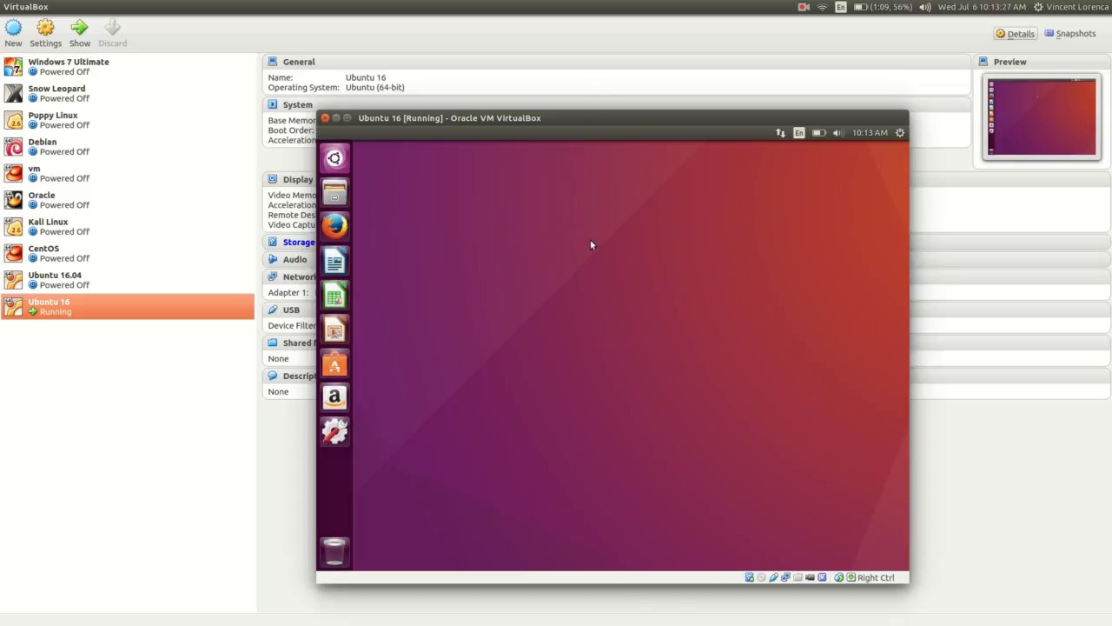
mouse_move(657, 128)
left_mouse_down()
mouse_move(674, 130)
mouse_move(664, 115)
left_mouse_up()
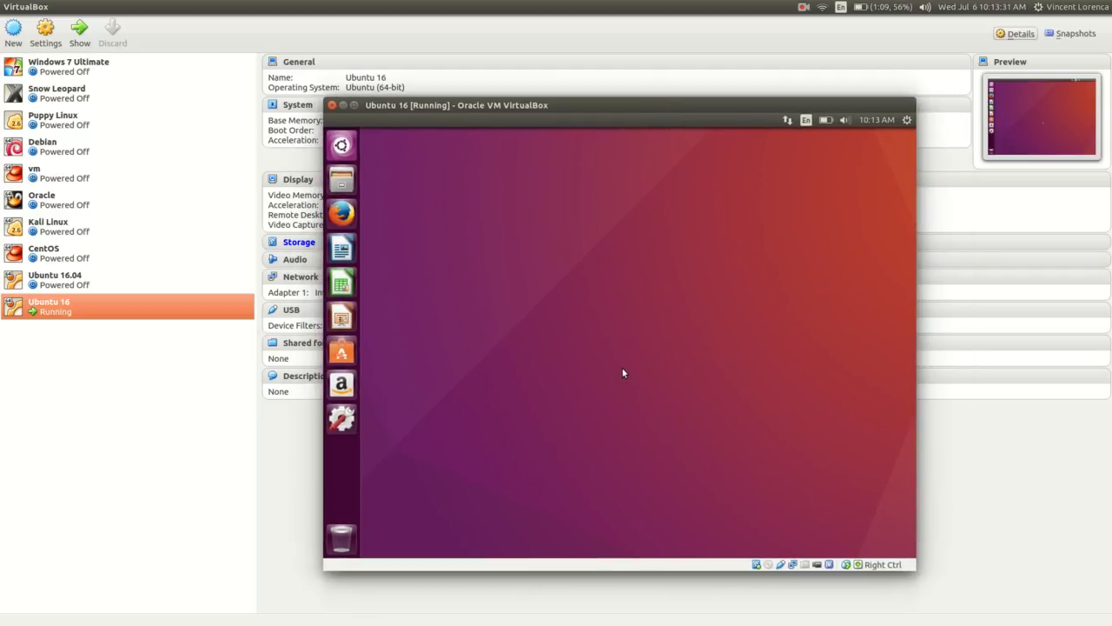
left_click_drag(599, 111, 607, 109)
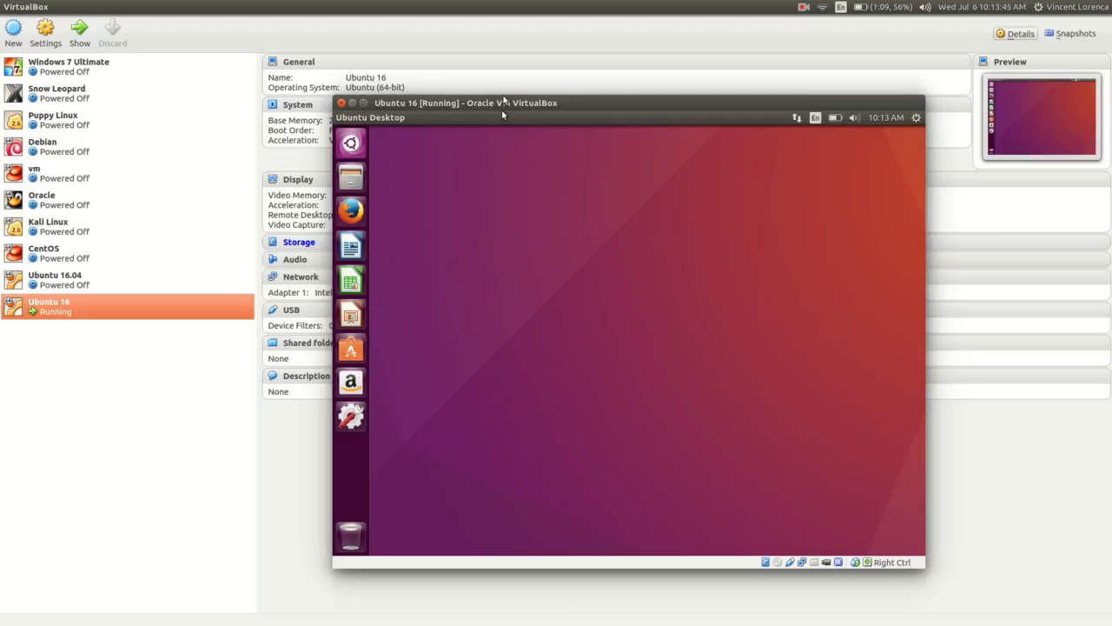
left_click_drag(502, 106, 481, 107)
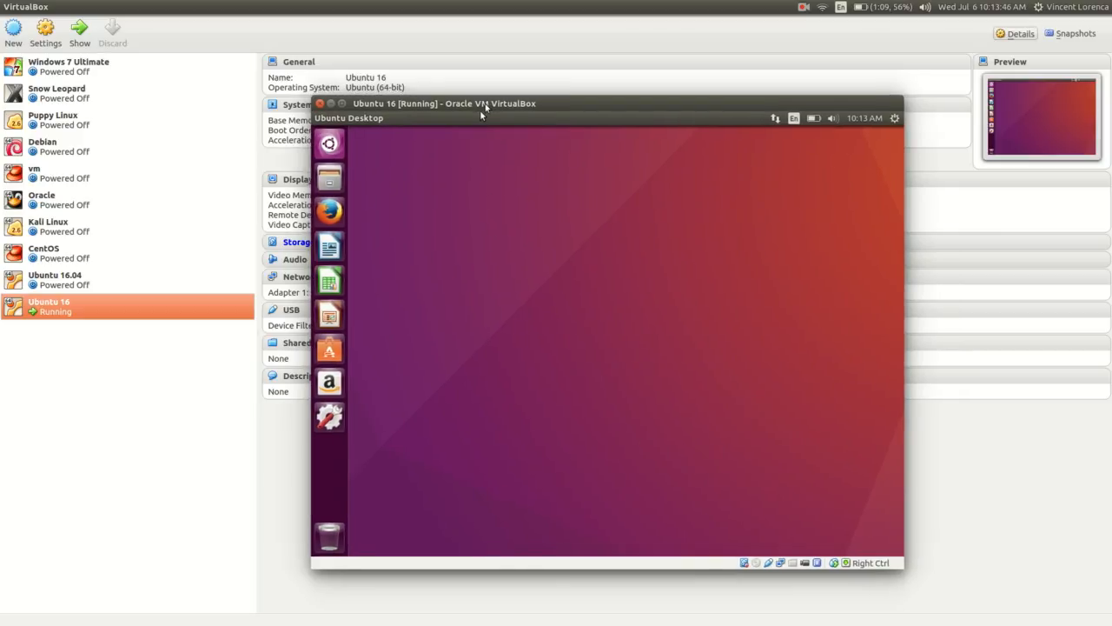
Search the virtual machine's applications for "term", open Terminal and move its window towards the middle of the desktop
left_click(330, 144)
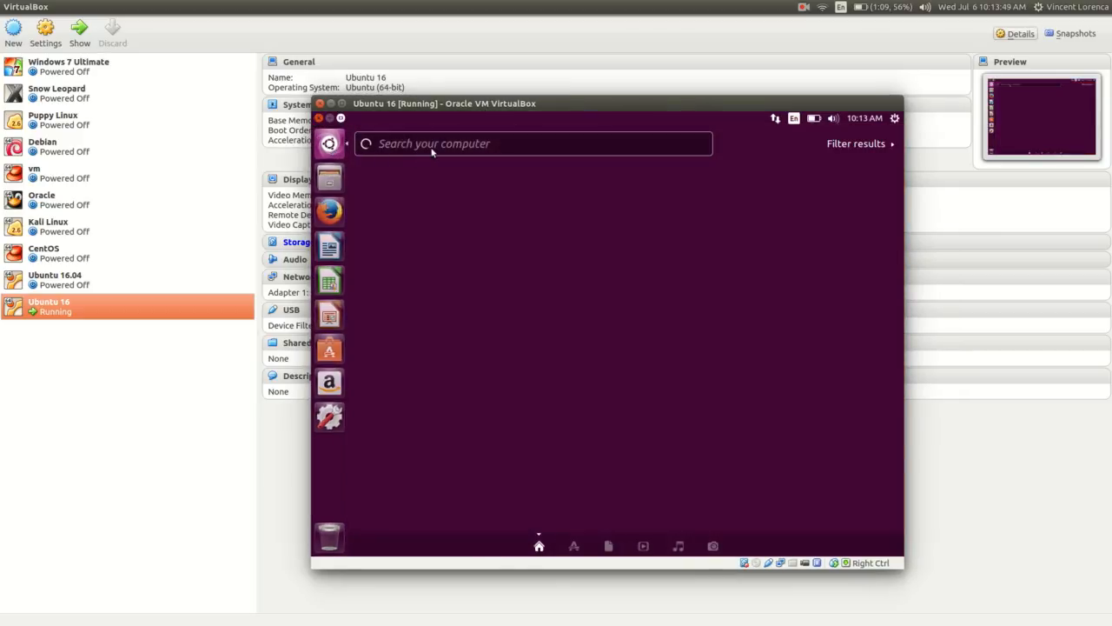
type("term")
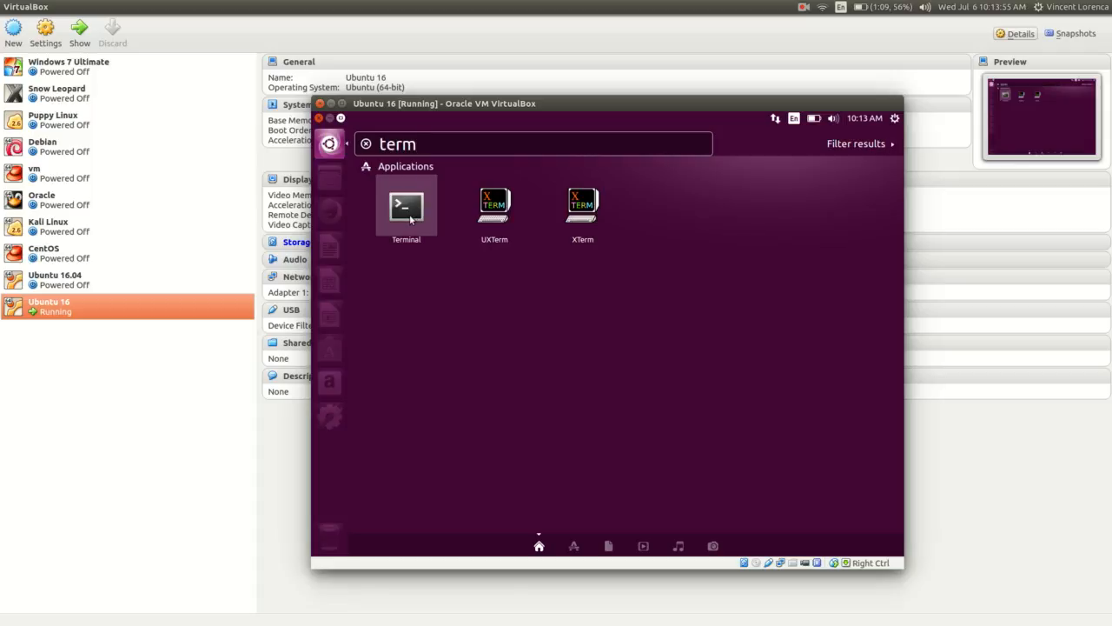
left_click(409, 218)
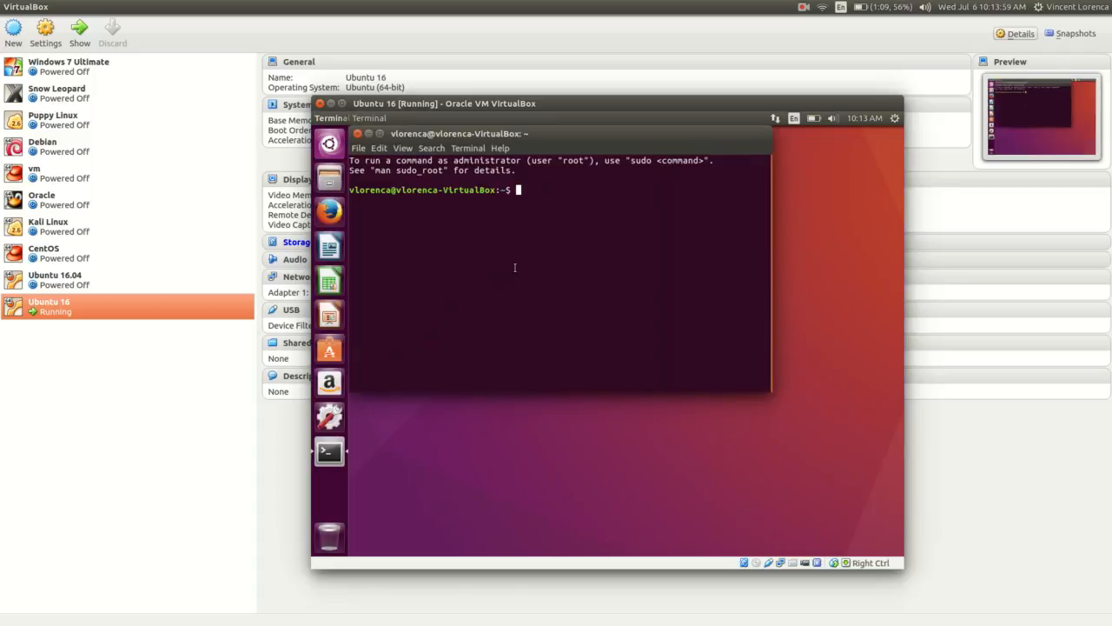
left_click_drag(465, 135, 608, 260)
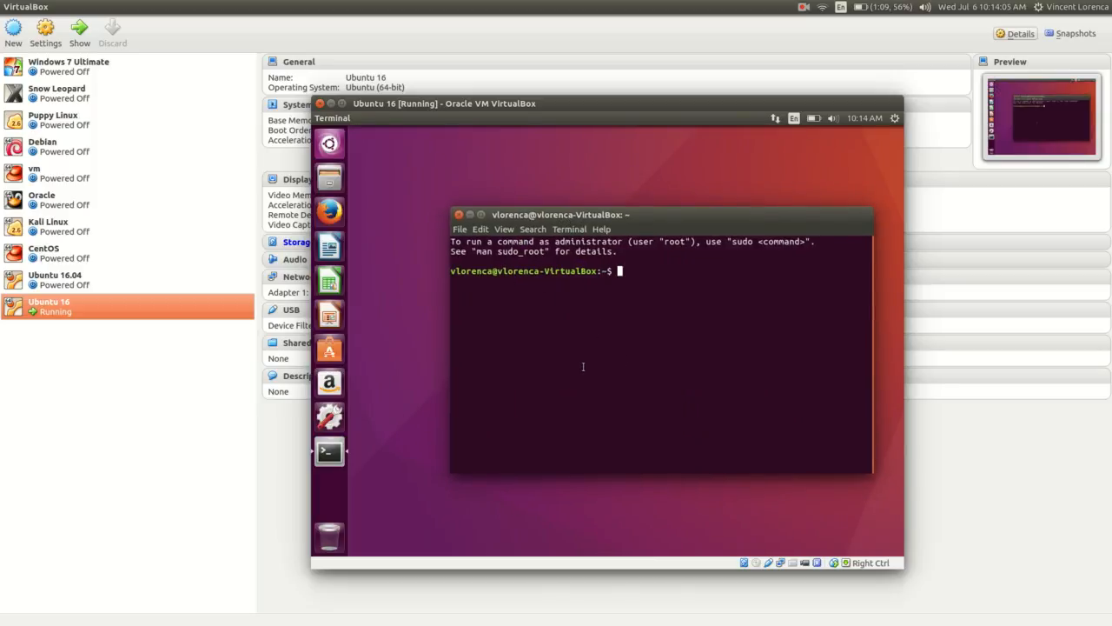
left_click_drag(651, 219, 607, 205)
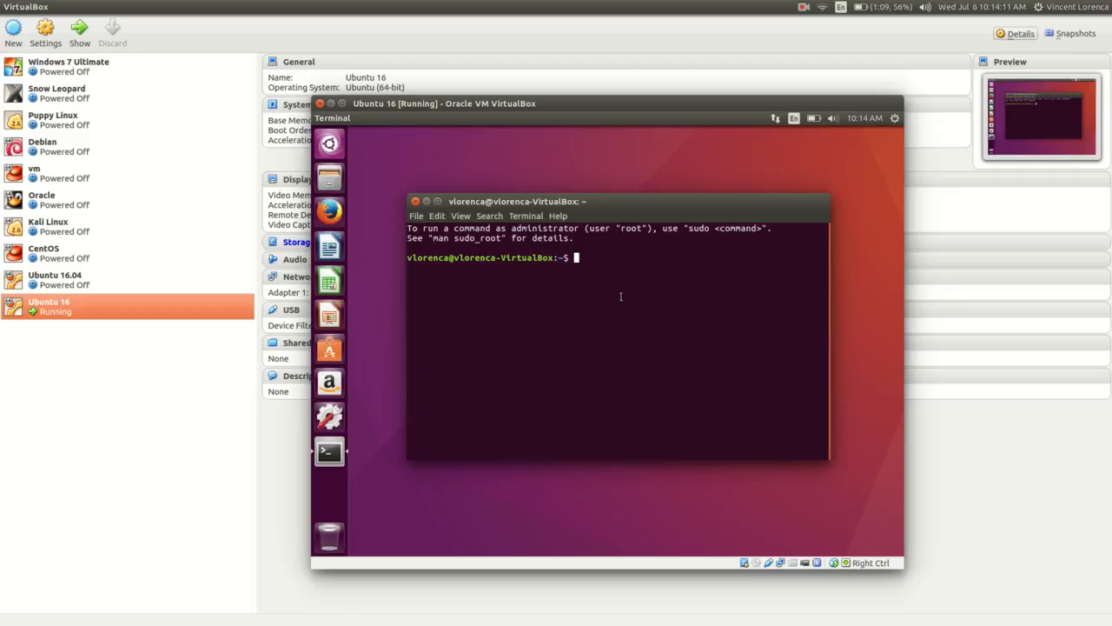
Try to run "sudo root passwd" in the terminal, entering the sudo password
type("su")
key("BackSpace")
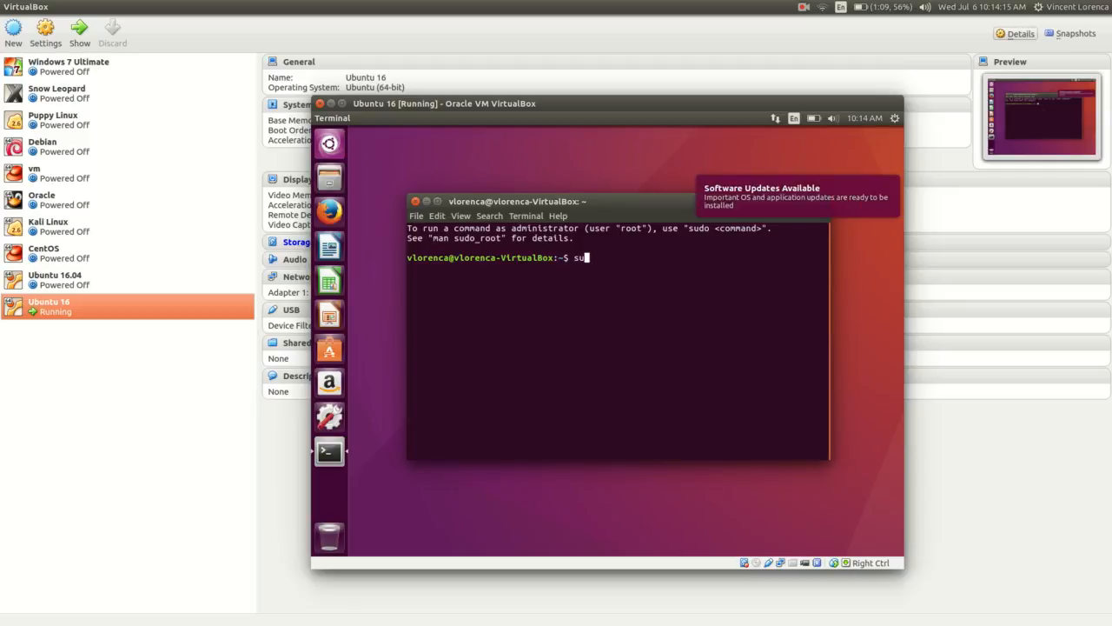
type("du ")
type("su")
key("BackSpace")
key("BackSpace")
key("BackSpace")
key("BackSpace")
key("BackSpace")
type("o ")
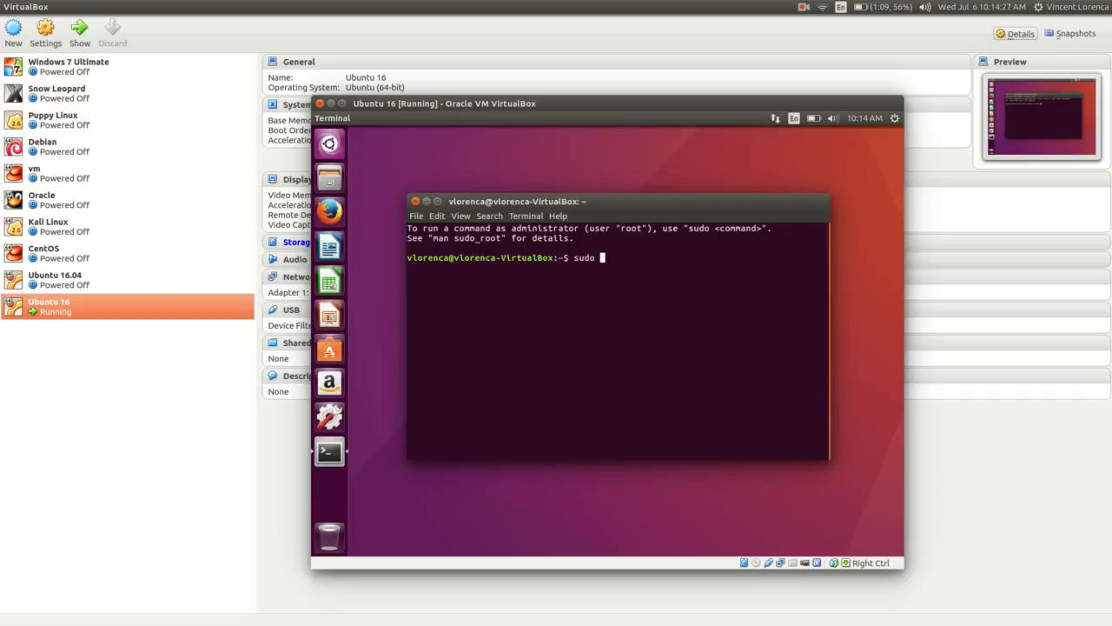
type("root passwd")
key("Return")
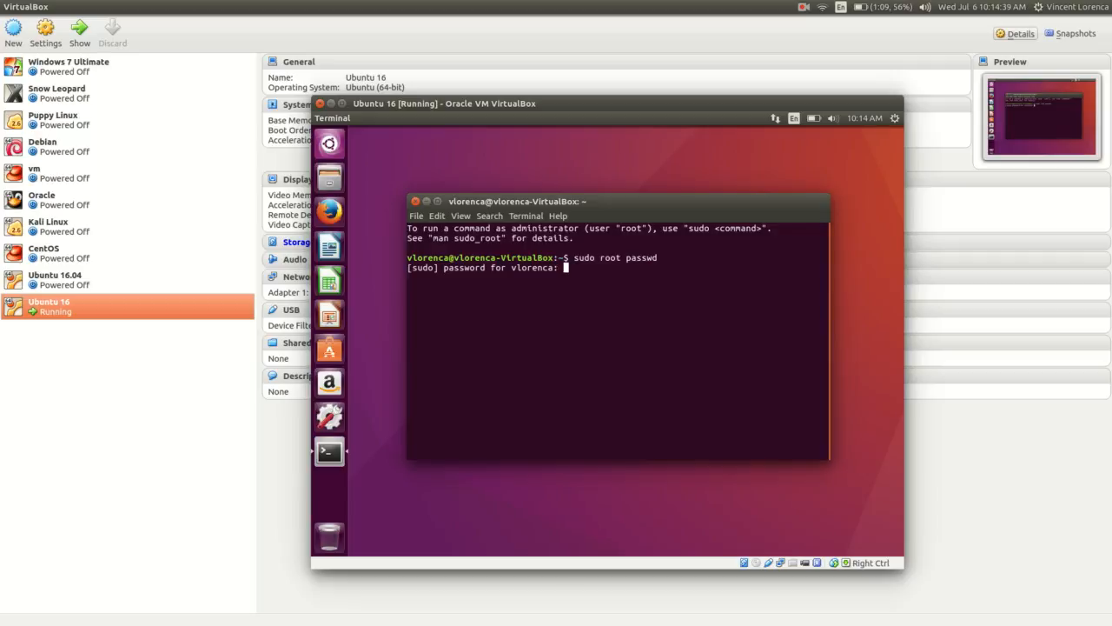
key("Return")
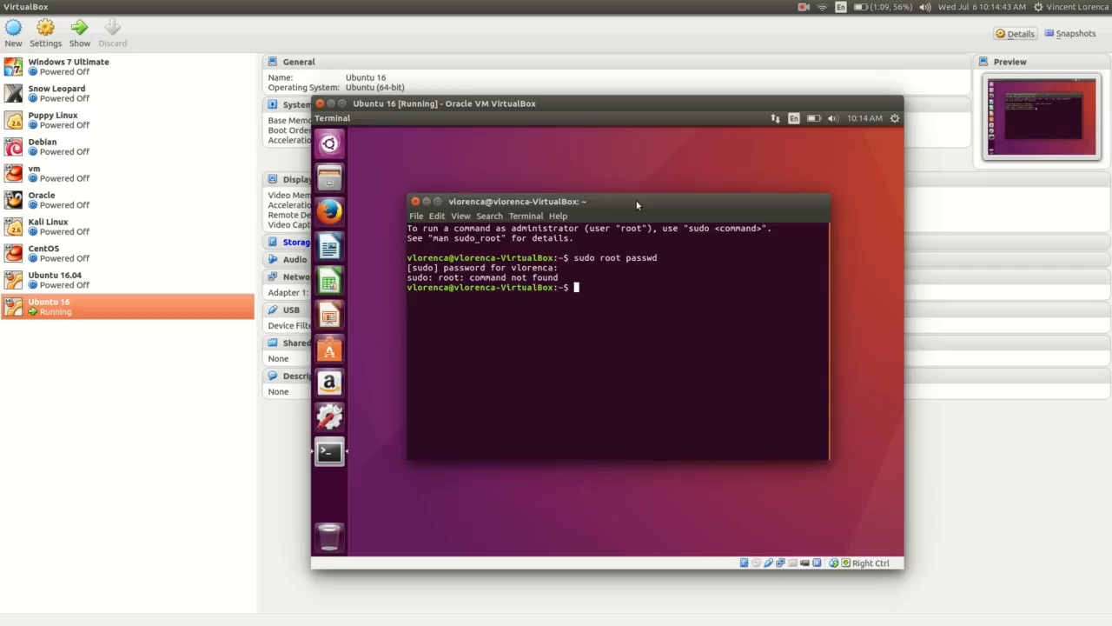
left_click_drag(637, 206, 629, 208)
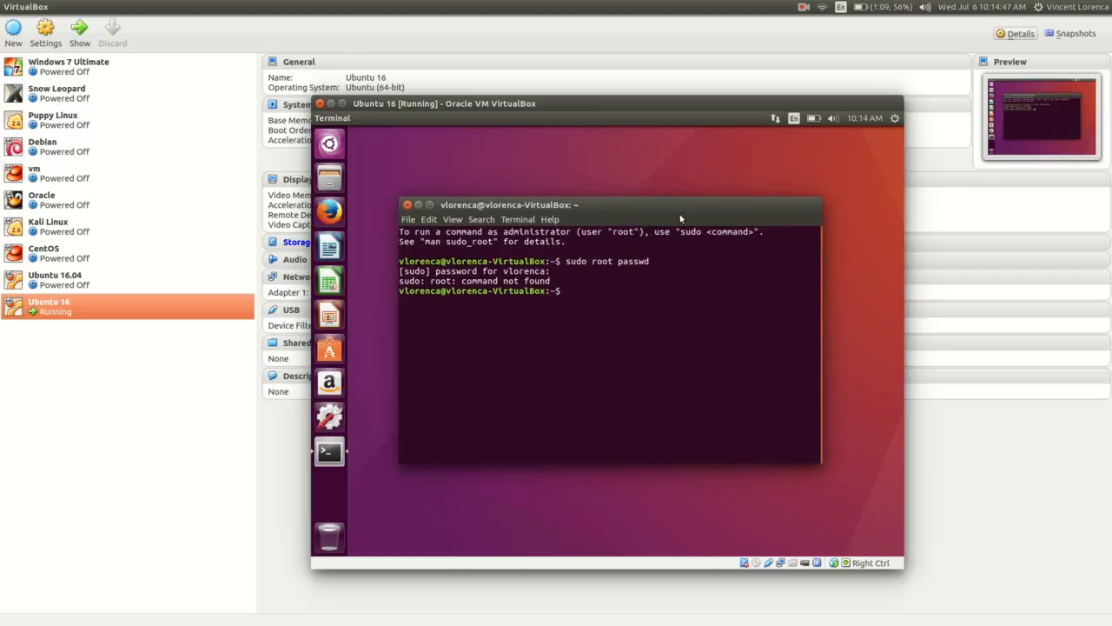
left_click(578, 533)
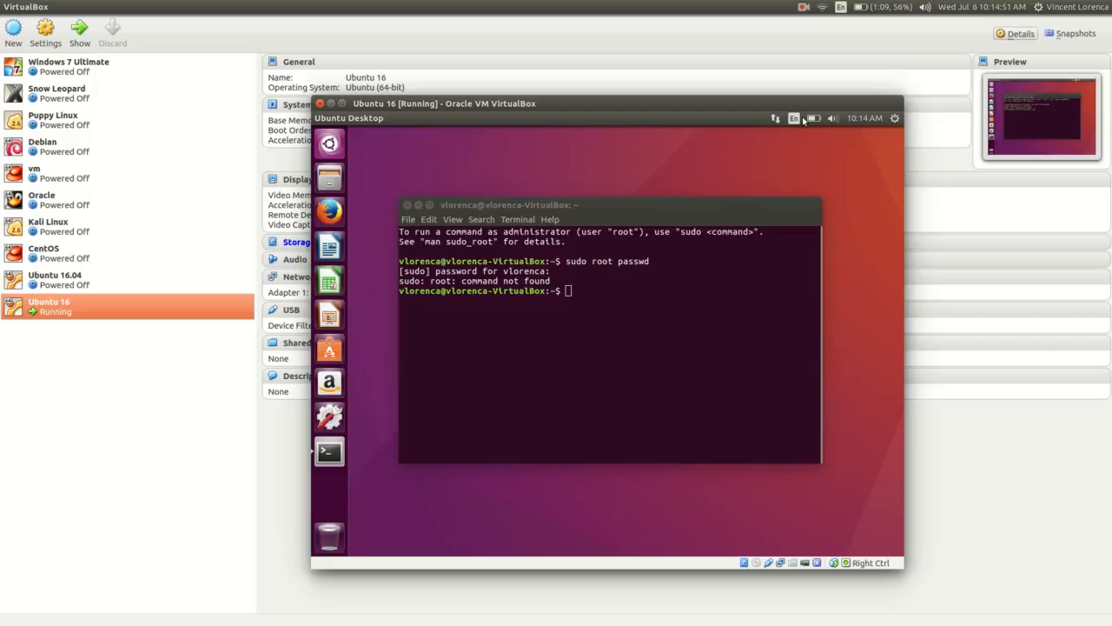
left_click(805, 7)
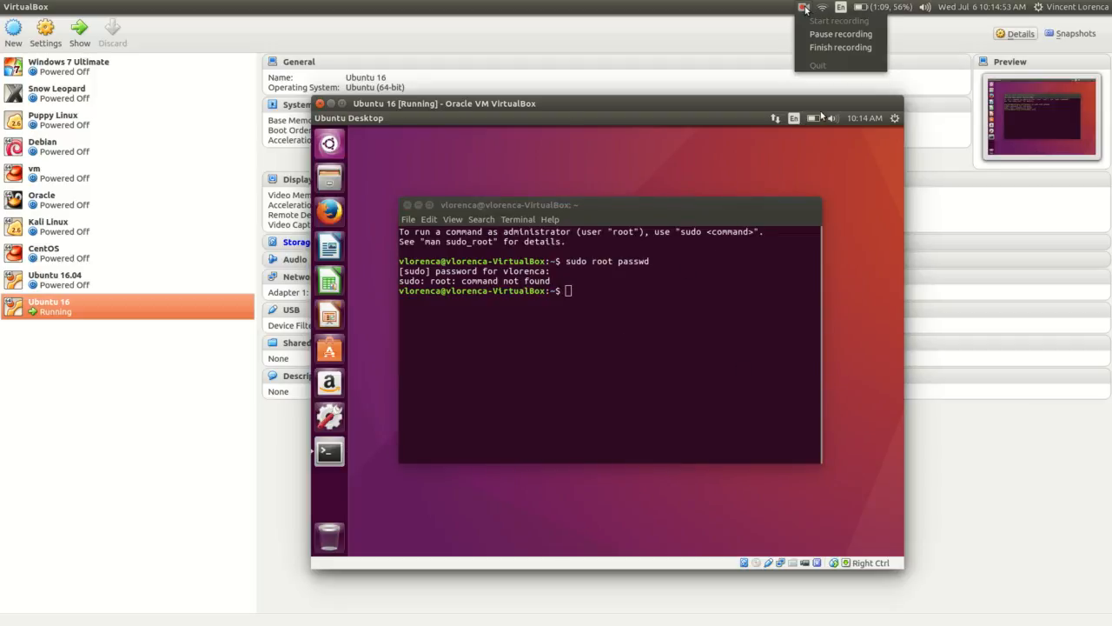
left_click(725, 211)
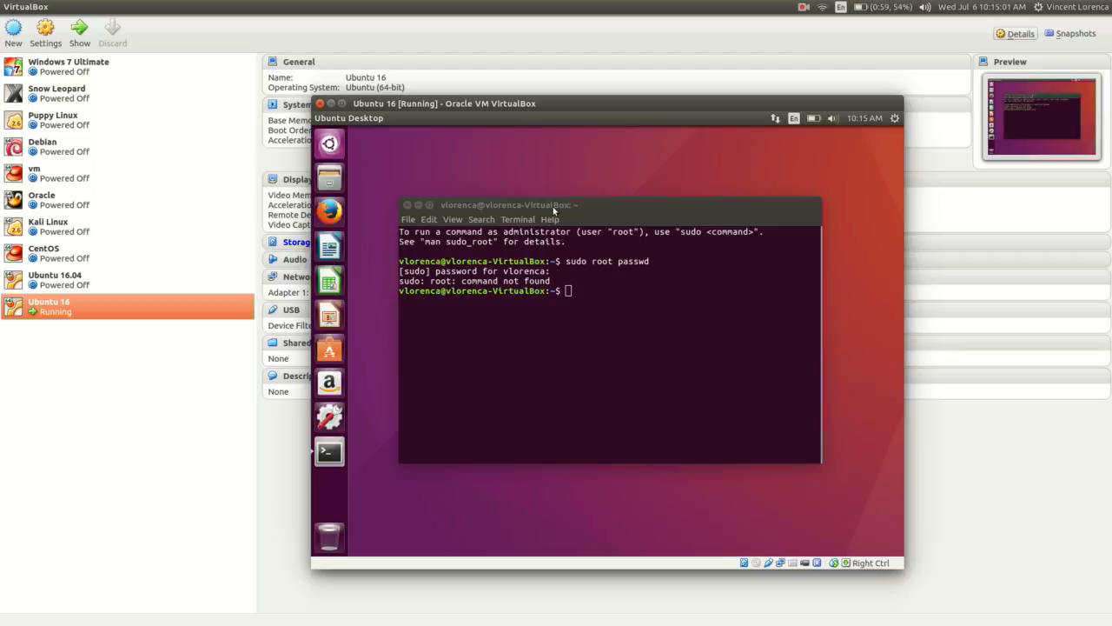
left_click_drag(596, 110, 612, 113)
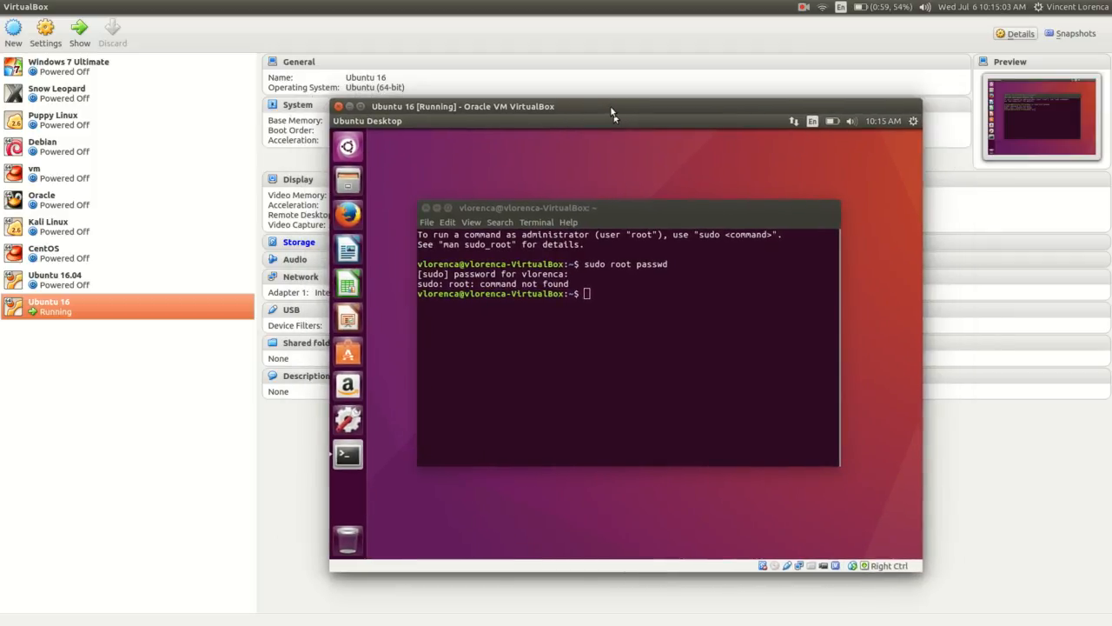